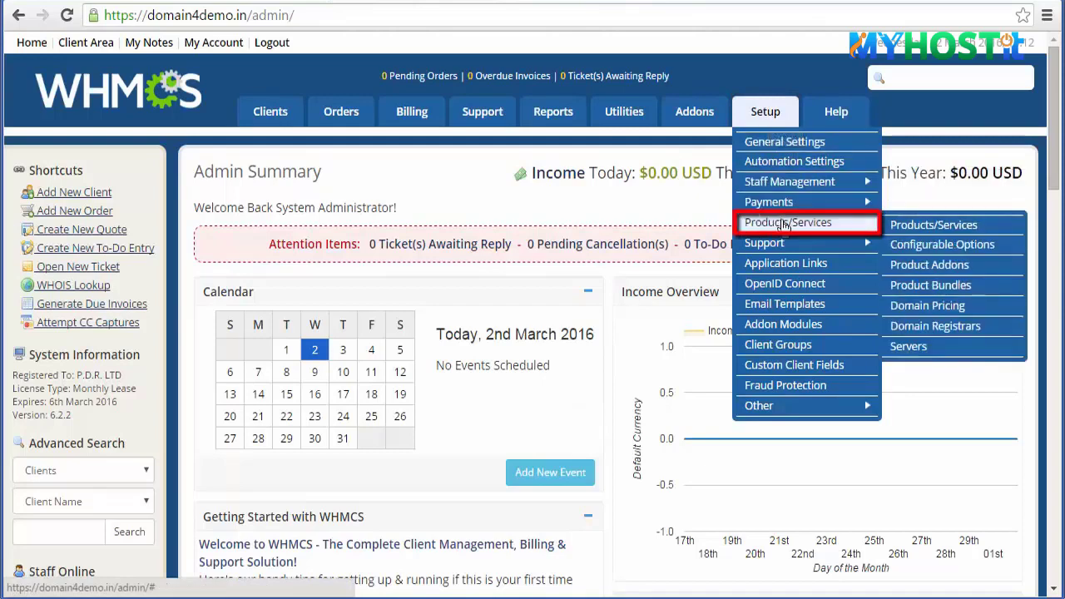
- Activate the Resellerclub module on the WHMCS Domain Registrars page
click(950, 328)
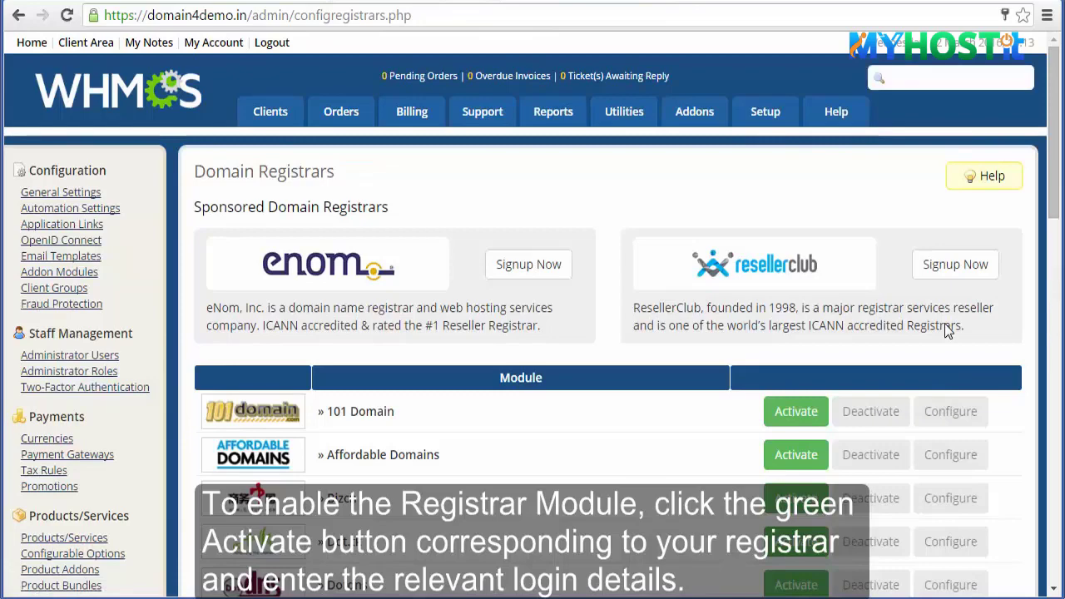
scroll(947, 330, down, 14)
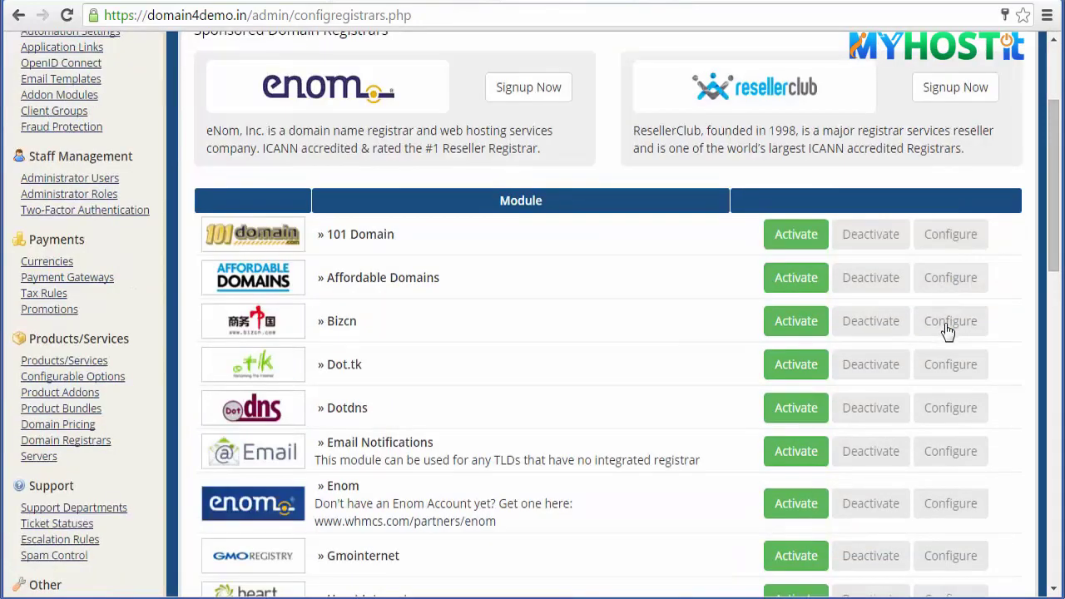
scroll(947, 330, down, 1)
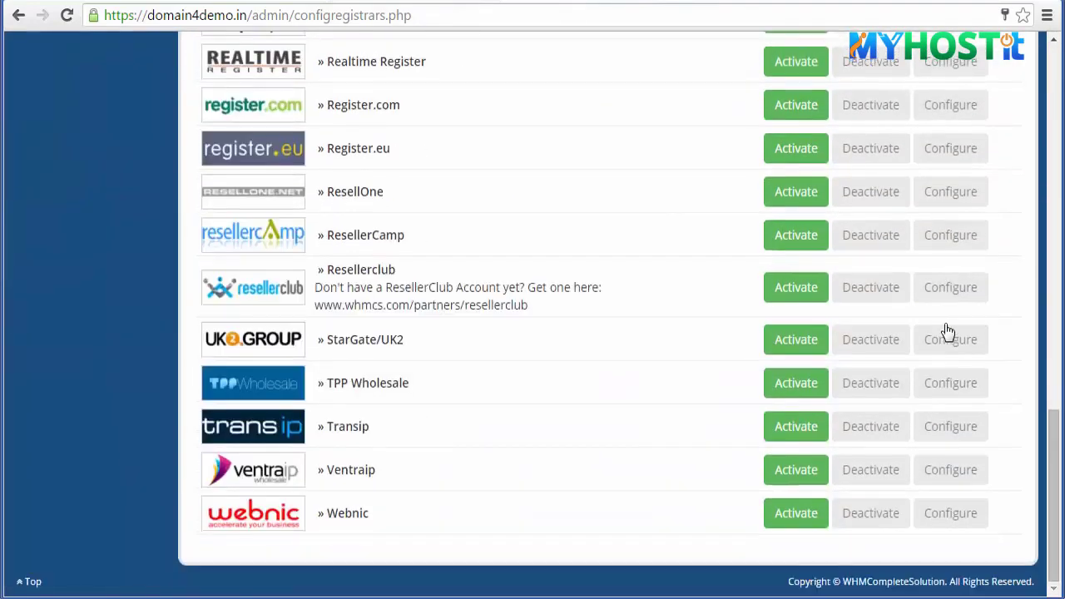
click(795, 299)
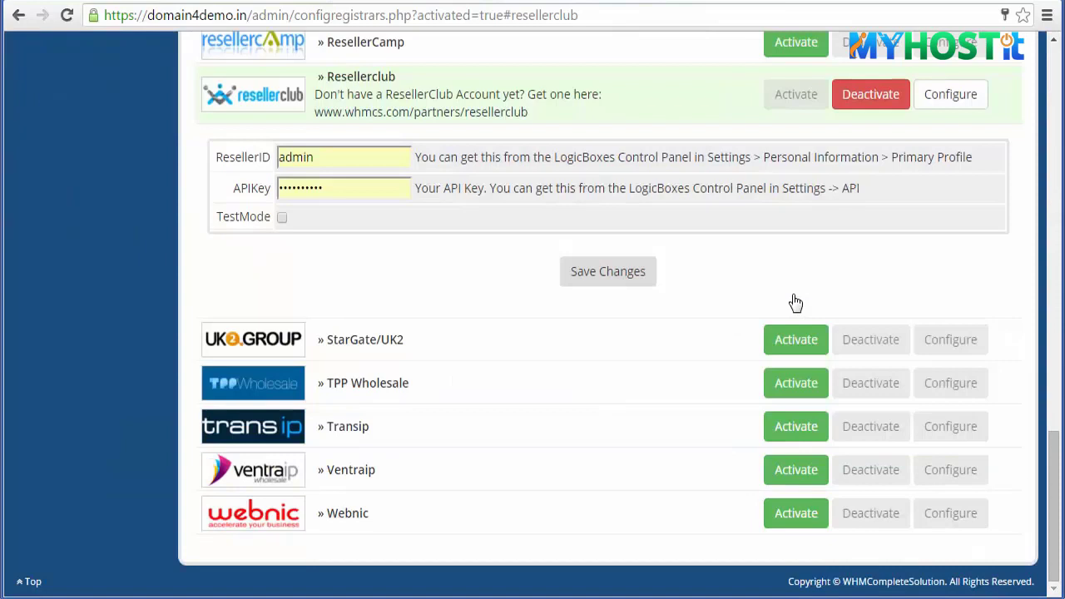
- Copy the reseller ID from the ResellerClub account details
click(104, 3)
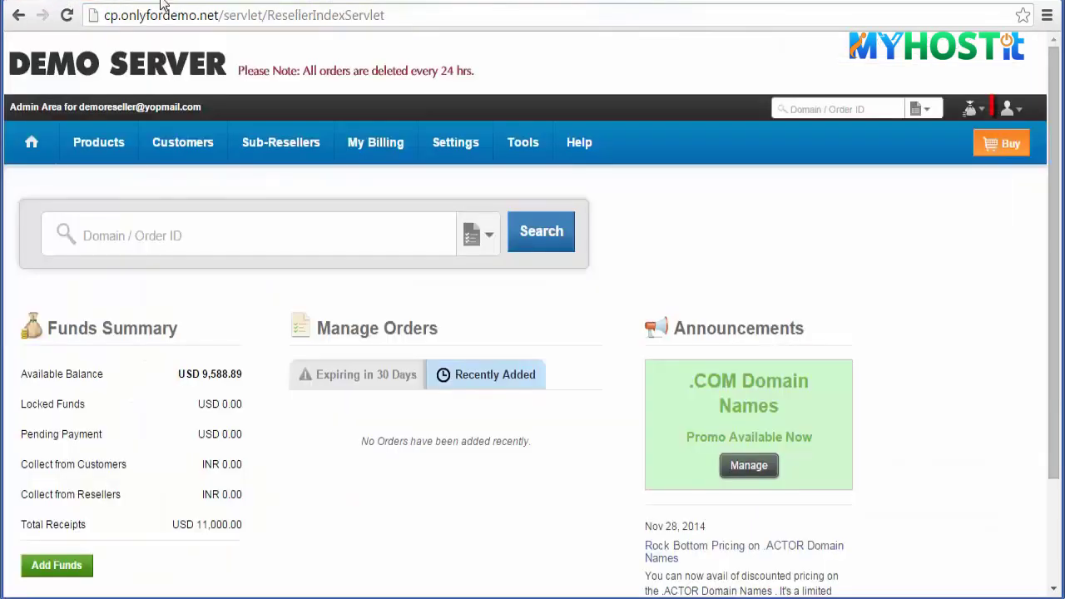
click(1009, 109)
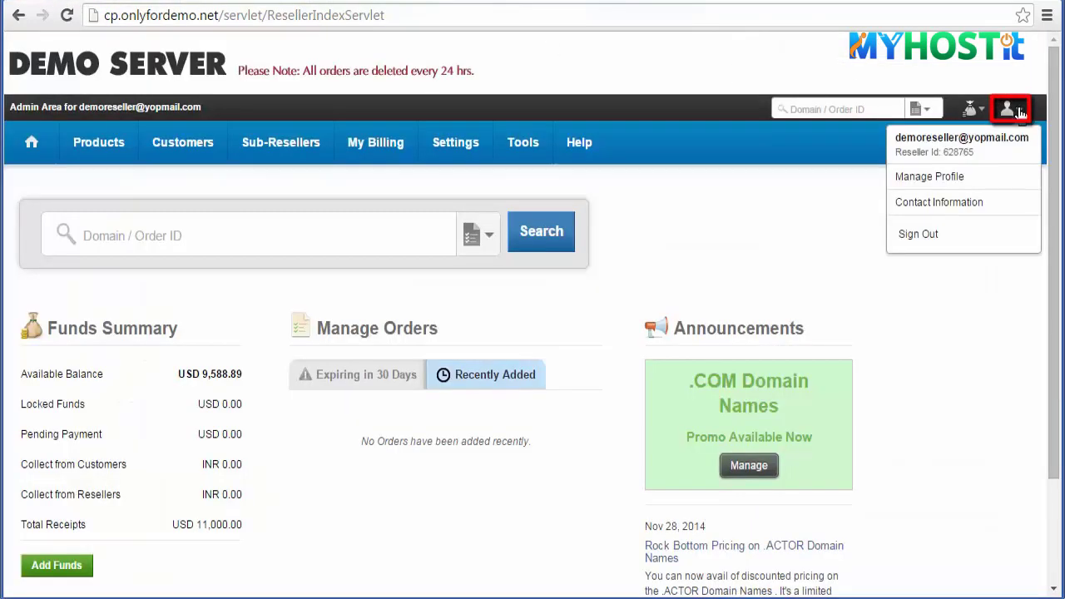
right_click(966, 152)
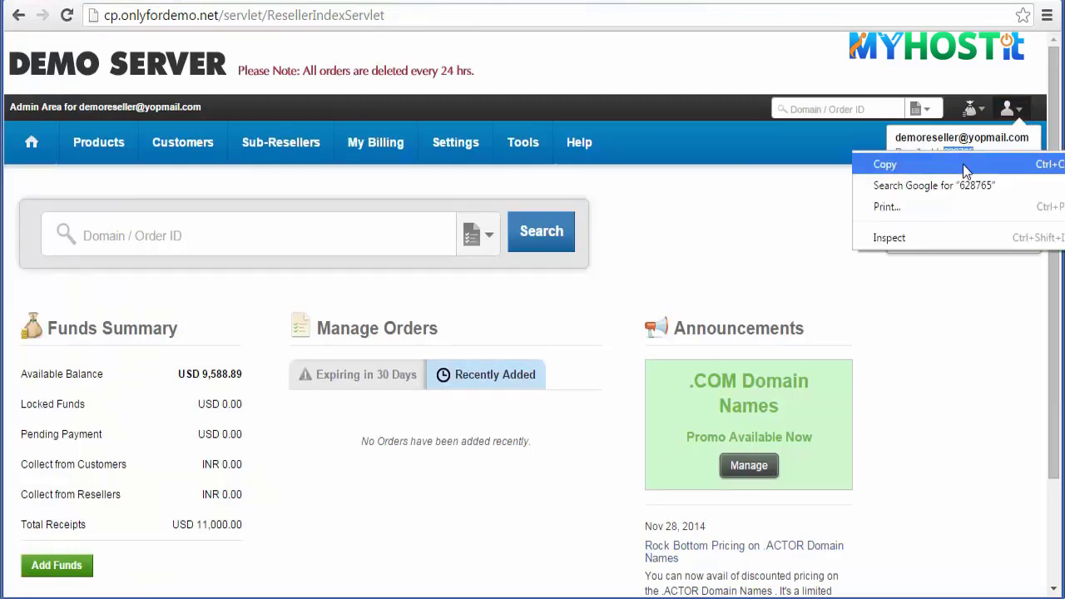
click(963, 164)
- Paste the reseller ID over 'admin' in the WHMCS ResellerID field
click(410, 8)
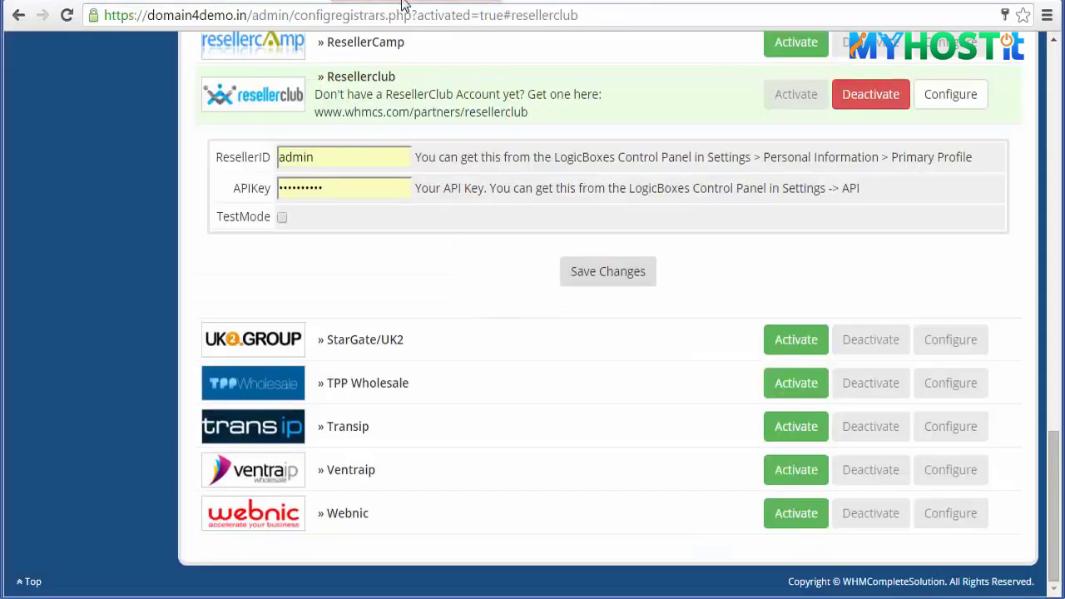
double_click(293, 157)
right_click(293, 157)
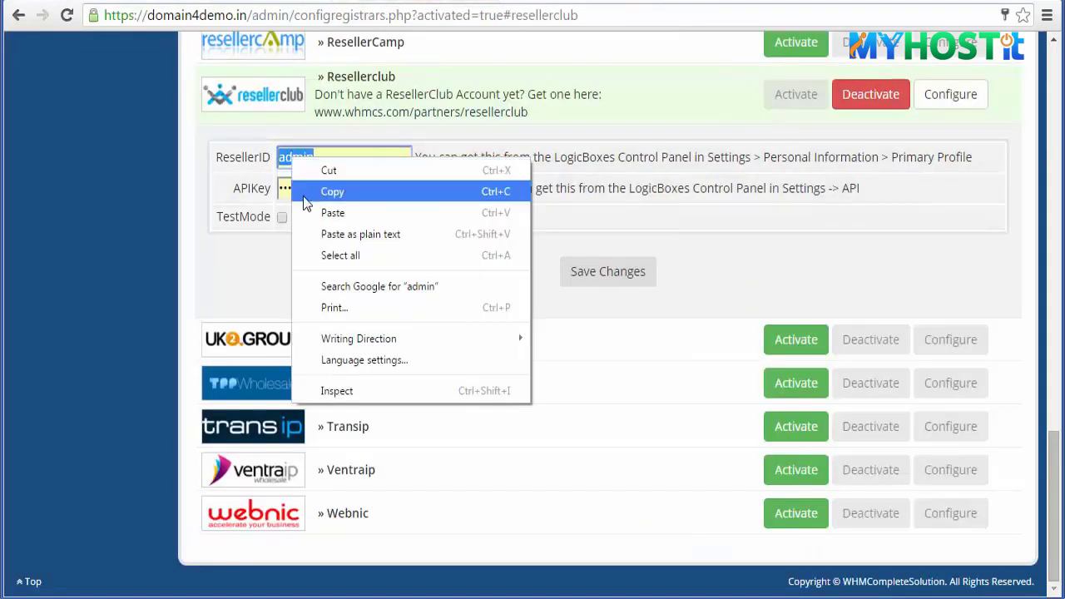
click(304, 209)
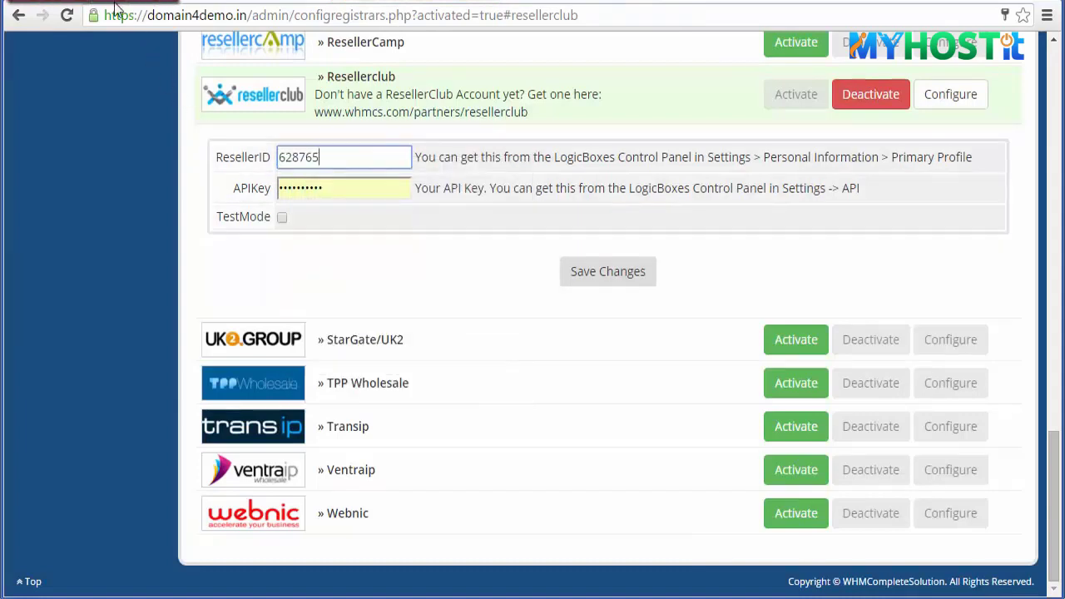
click(114, 2)
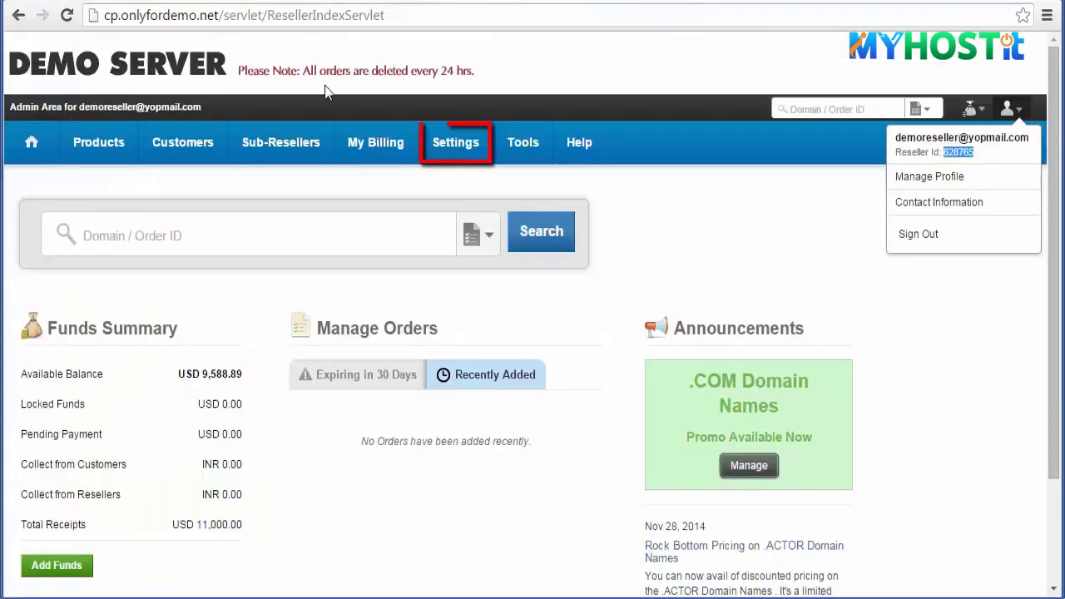
- Reveal the API key under ResellerClub Settings > API and copy it
click(456, 143)
click(458, 502)
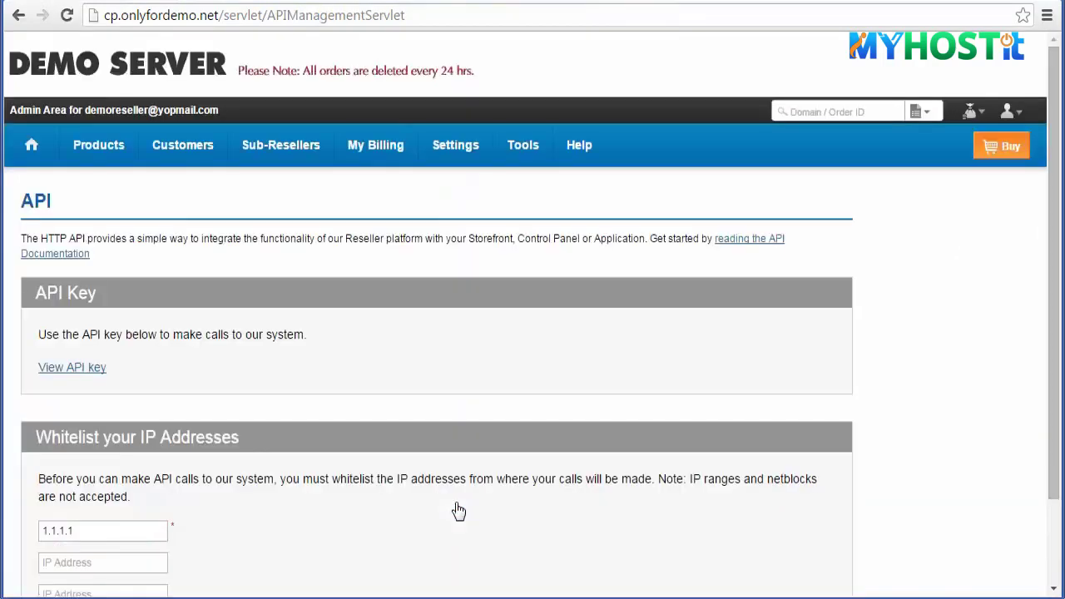
scroll(459, 511, down, 3)
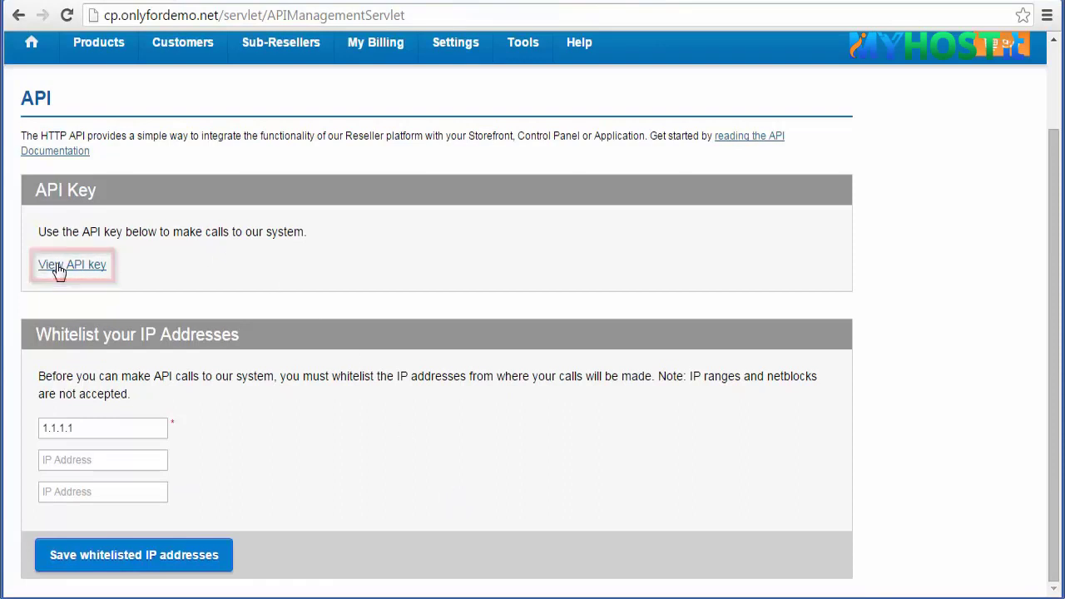
click(58, 268)
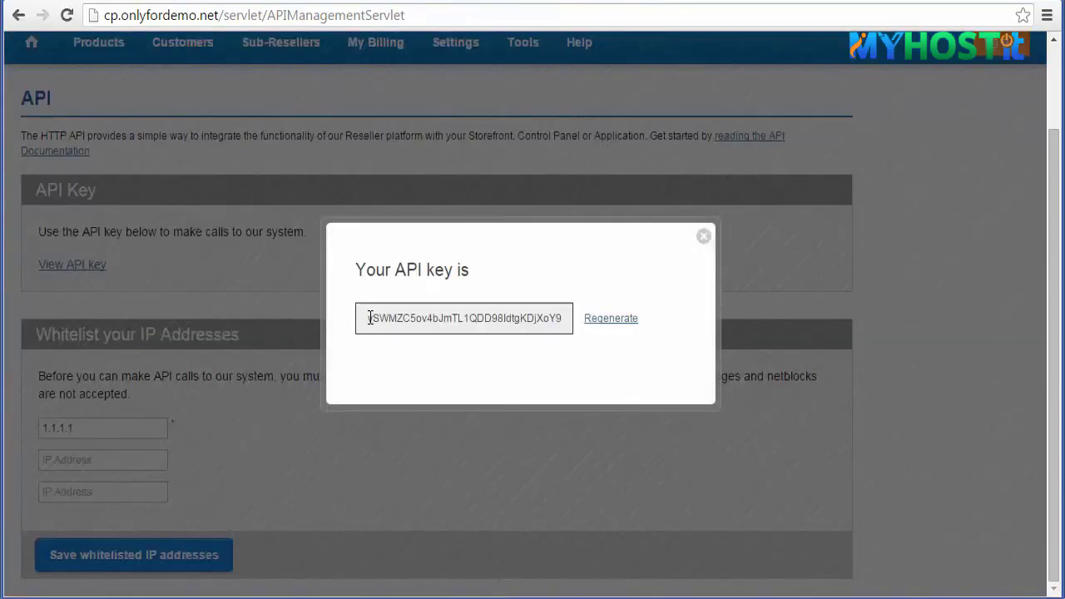
drag(393, 322, 572, 323)
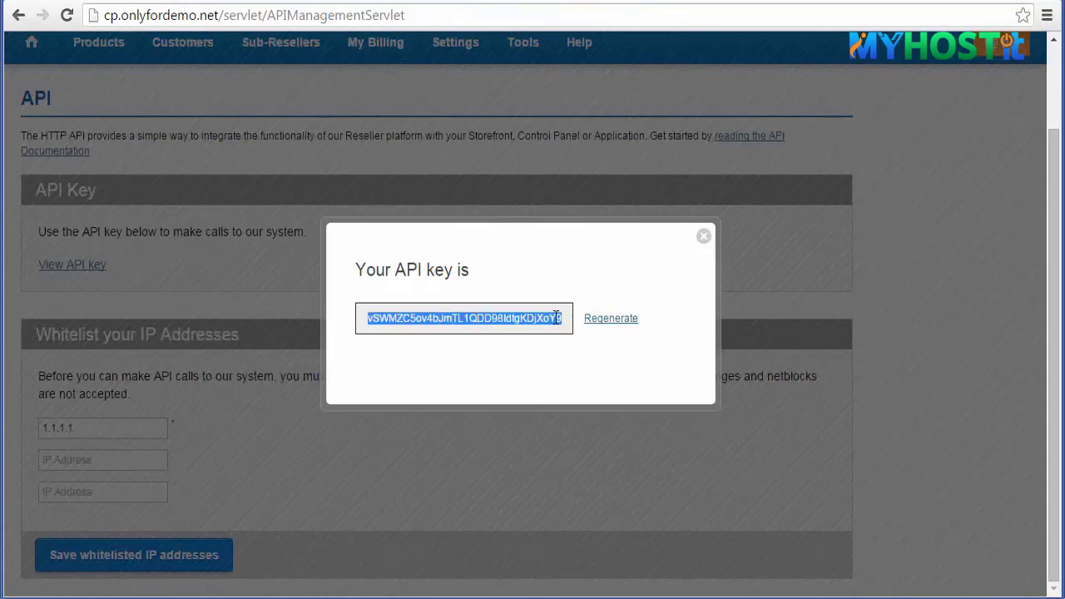
right_click(556, 318)
click(578, 397)
click(704, 238)
click(402, 2)
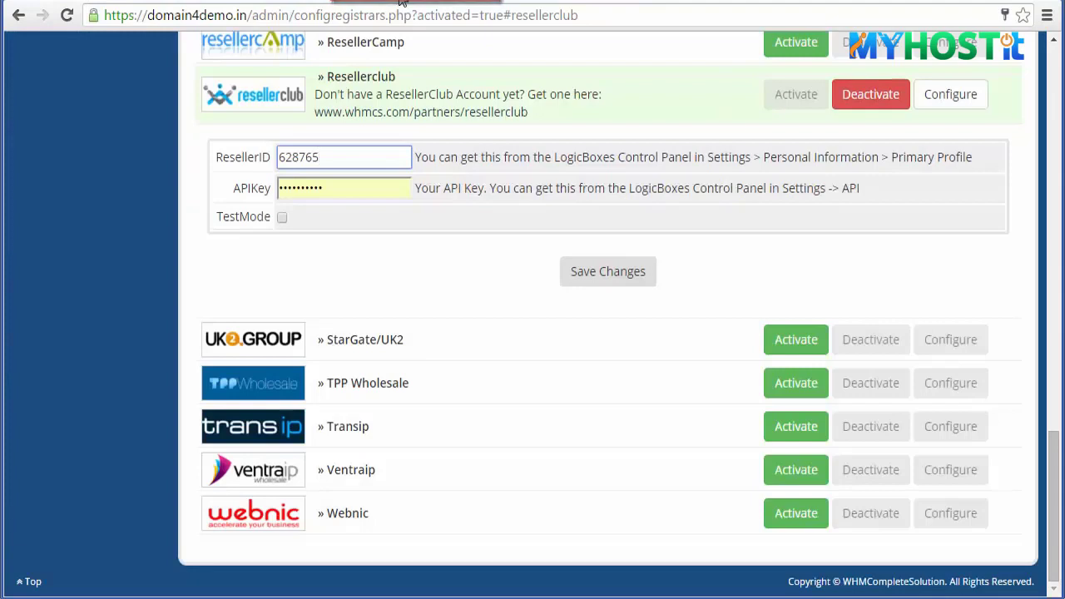
- Paste the copied key into the Resellerclub APIKey field and save the registrar settings
click(316, 186)
drag(316, 186, 277, 195)
right_click(292, 197)
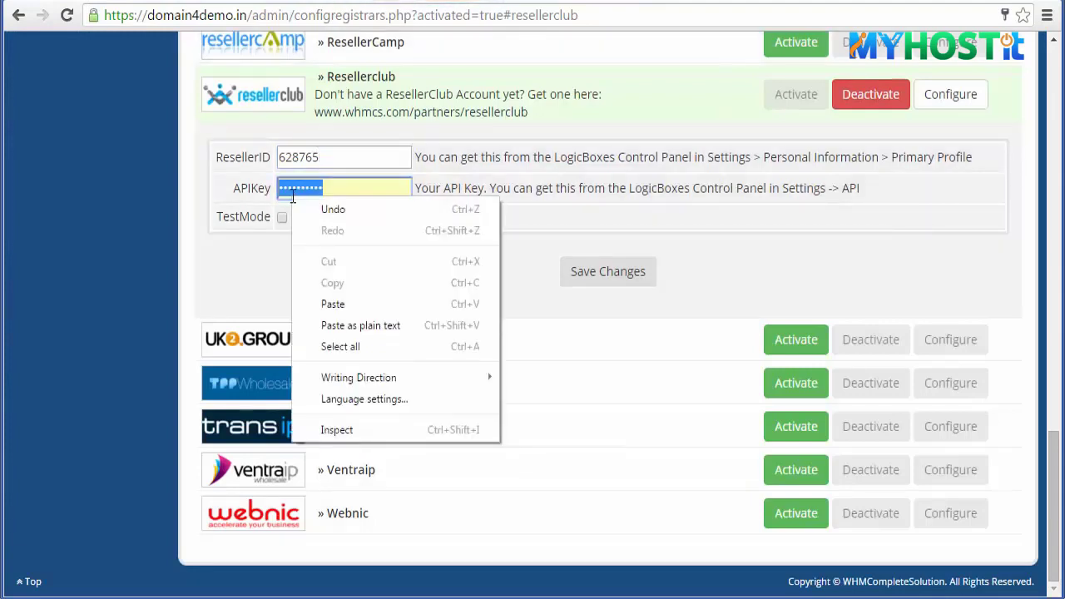
click(333, 303)
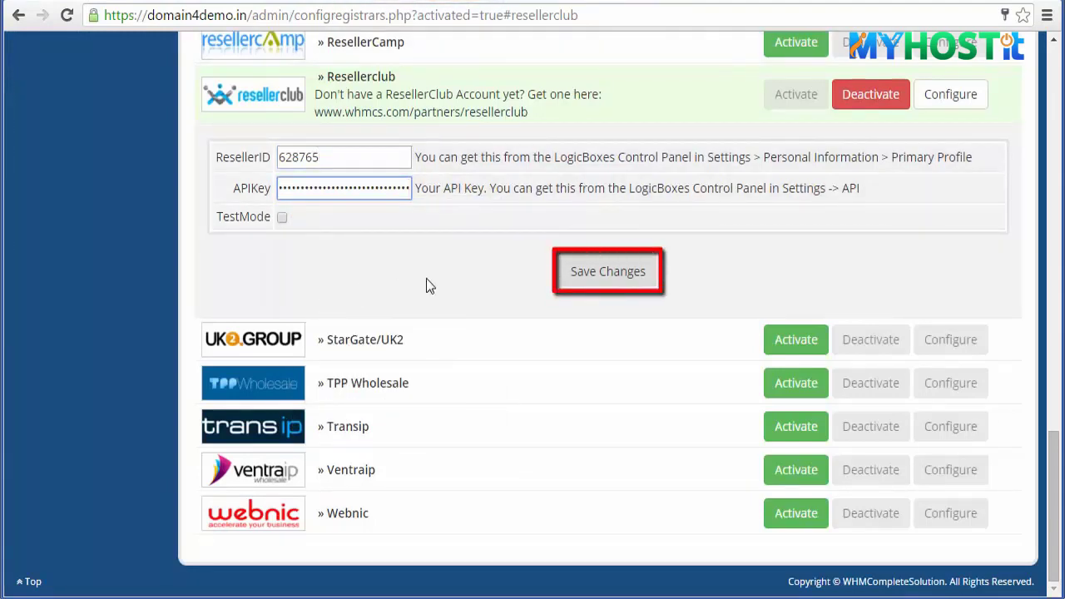
click(612, 283)
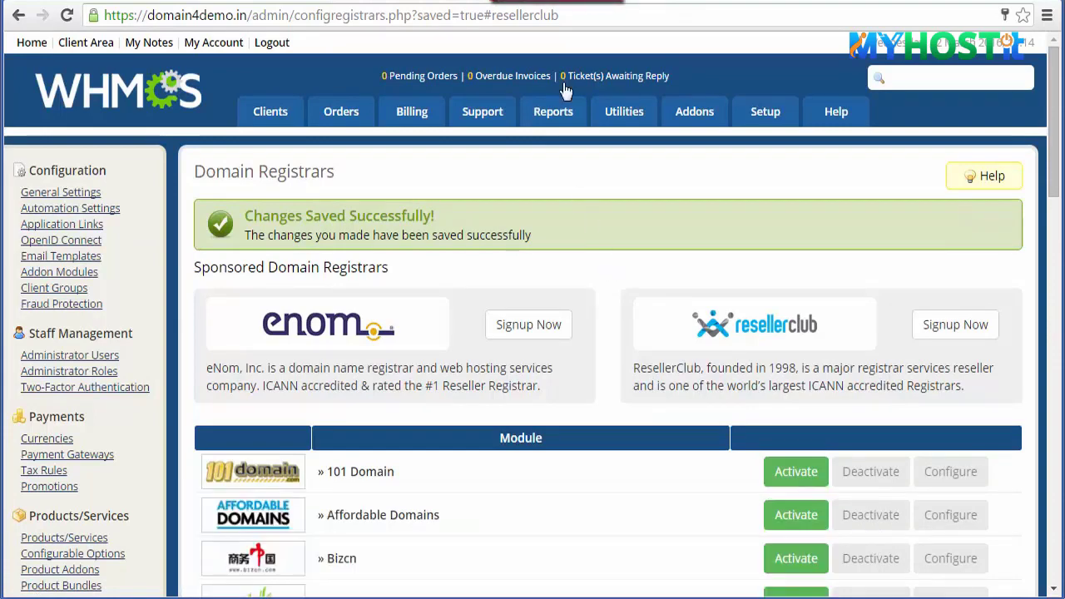
click(558, 3)
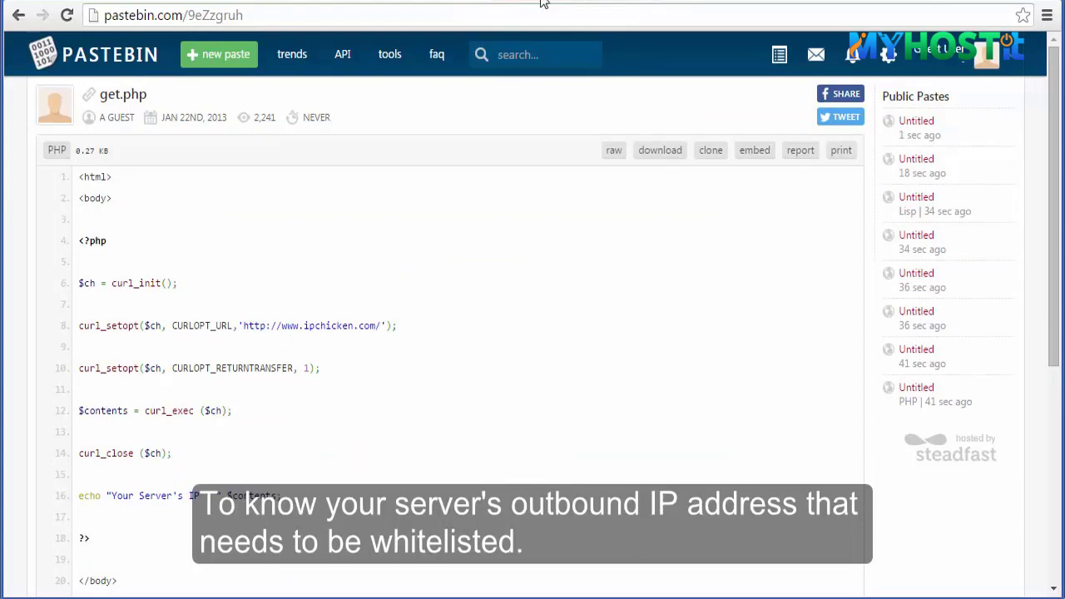
- Copy the entire get.php IP-check script from Pastebin
drag(80, 184, 125, 525)
drag(125, 565, 121, 454)
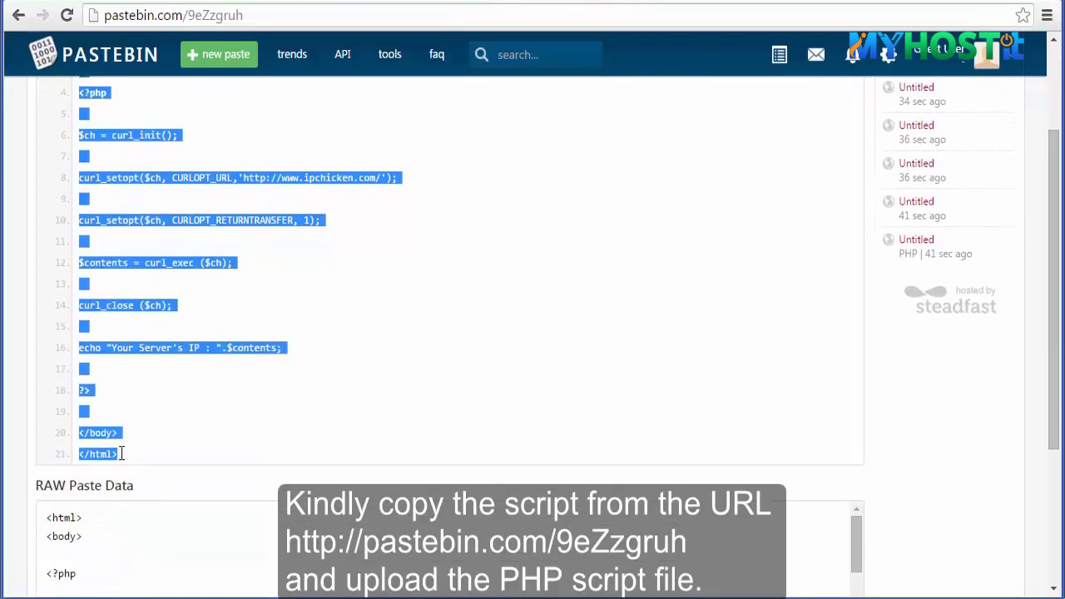
right_click(108, 454)
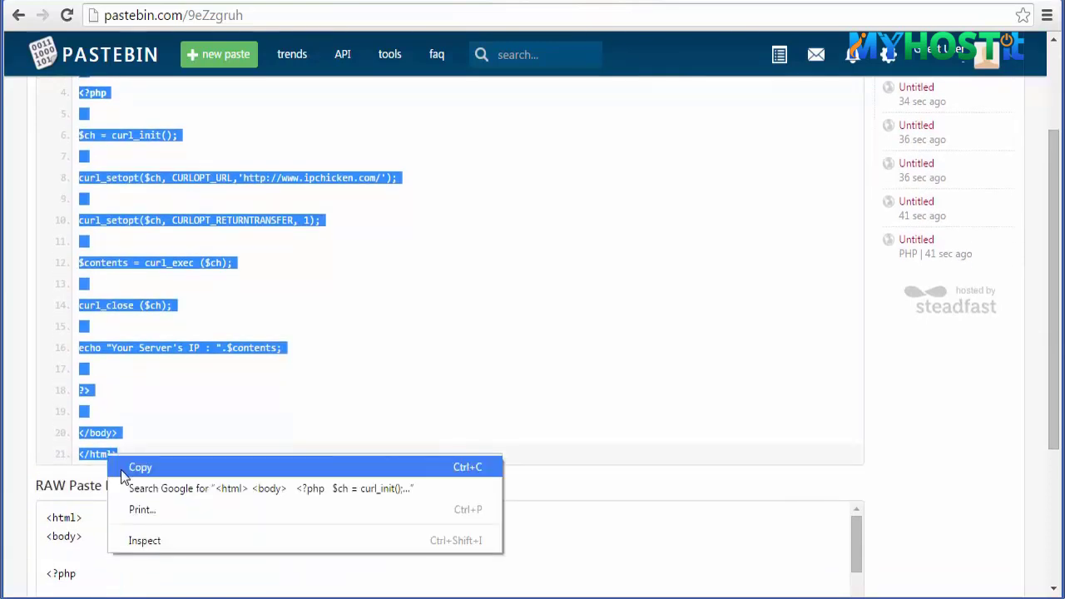
click(120, 470)
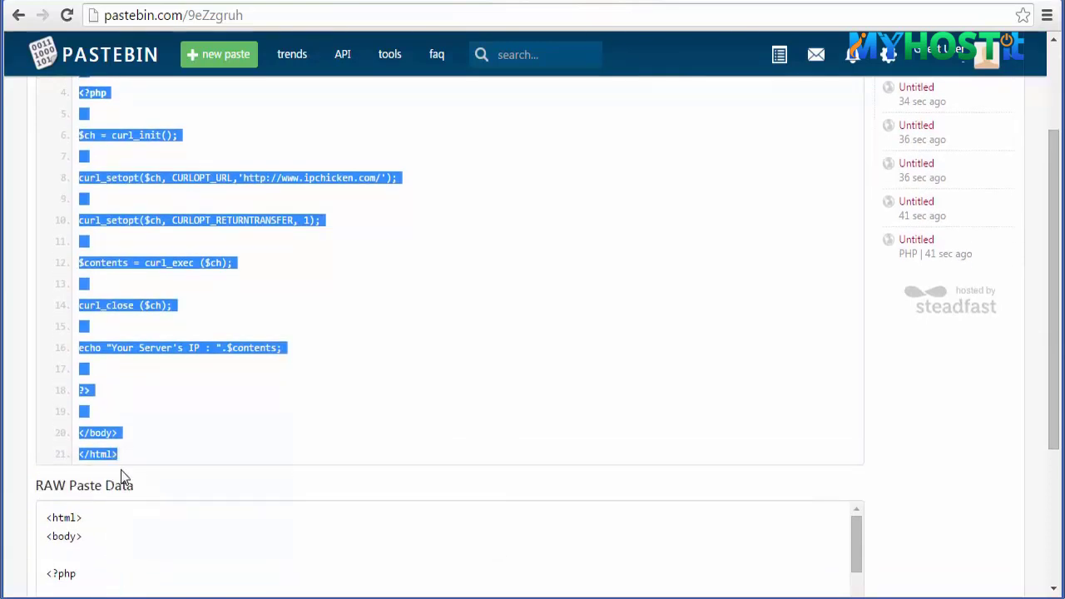
click(1060, 233)
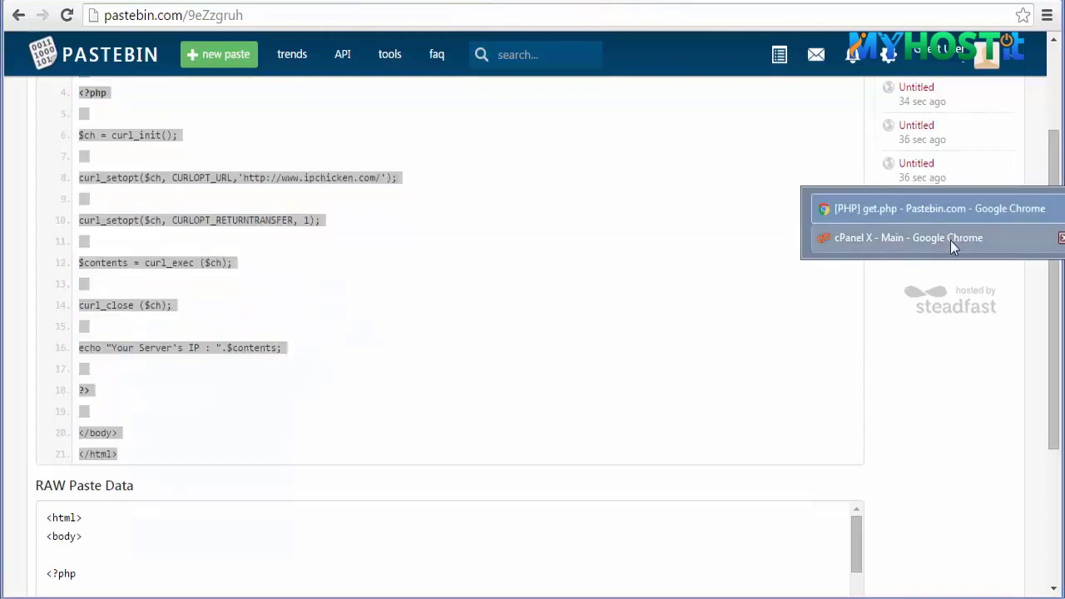
click(951, 238)
- Create a new file named ipcheck.php in public_html via File Manager
scroll(876, 256, down, 3)
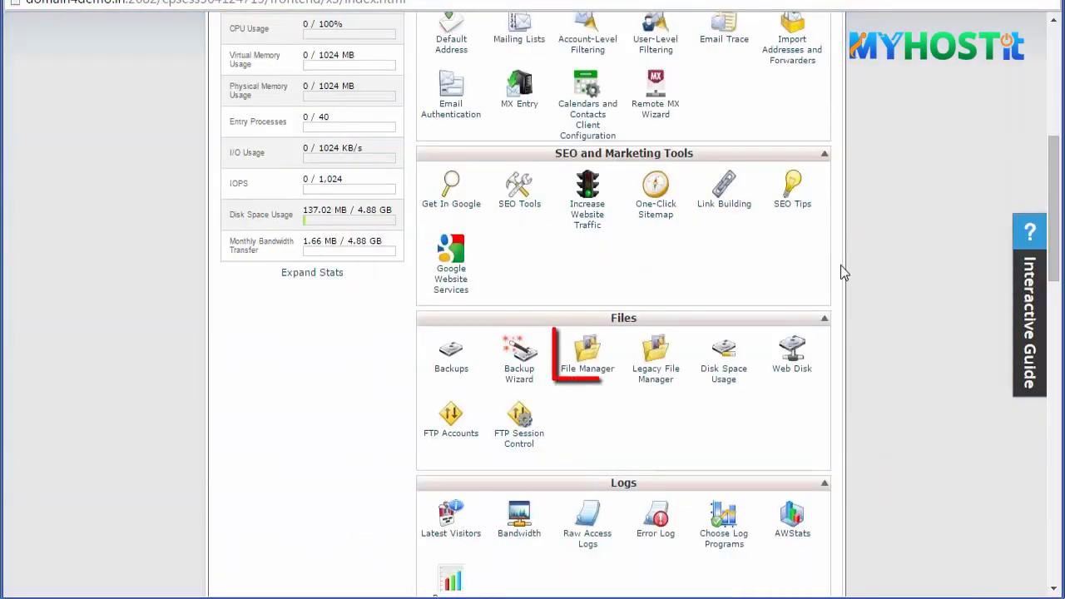
click(583, 370)
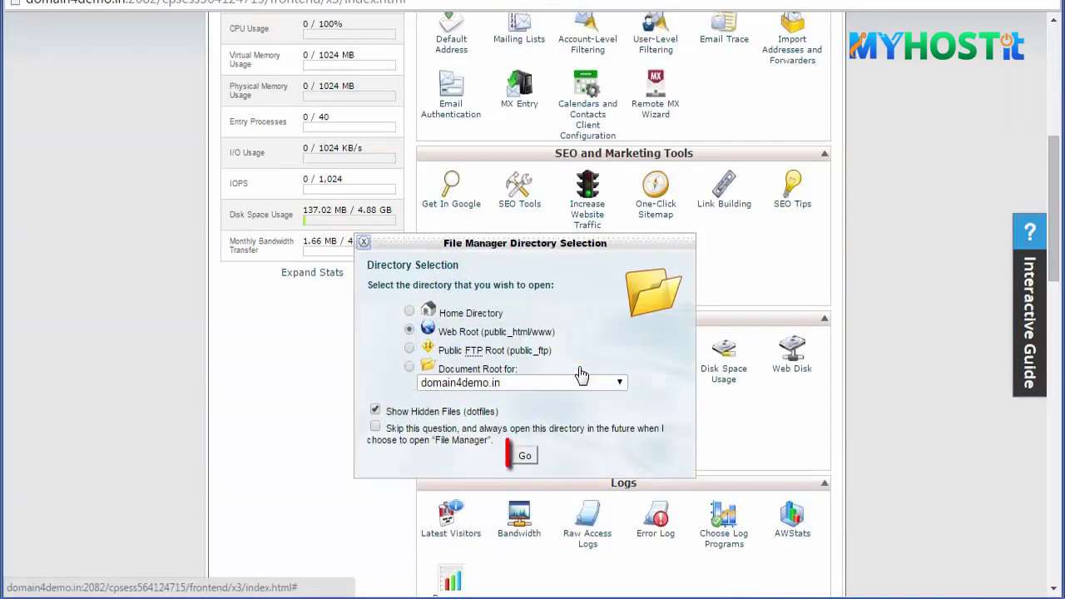
click(524, 455)
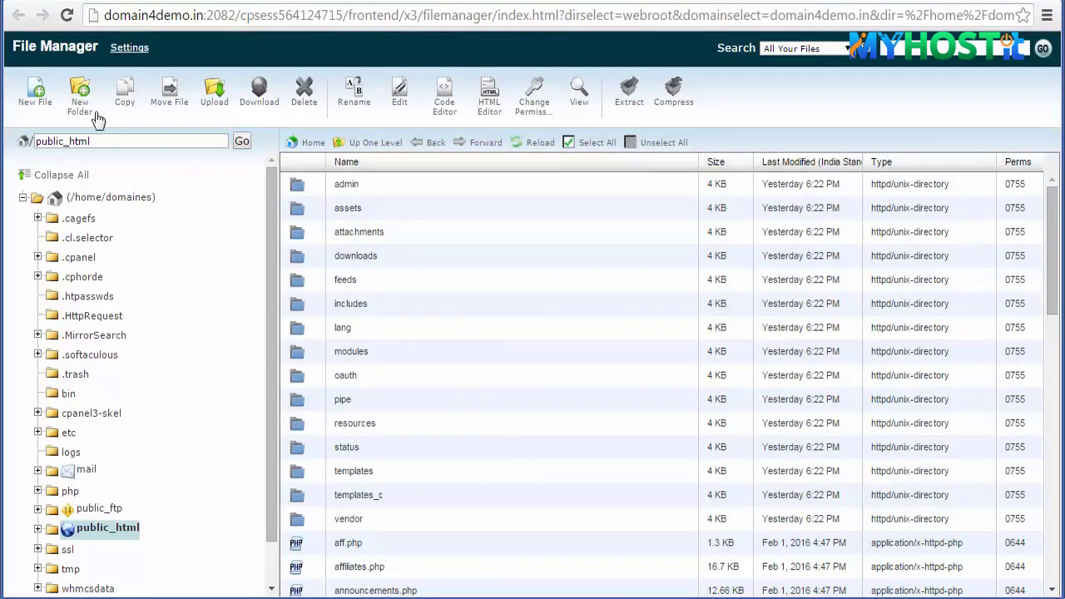
click(34, 98)
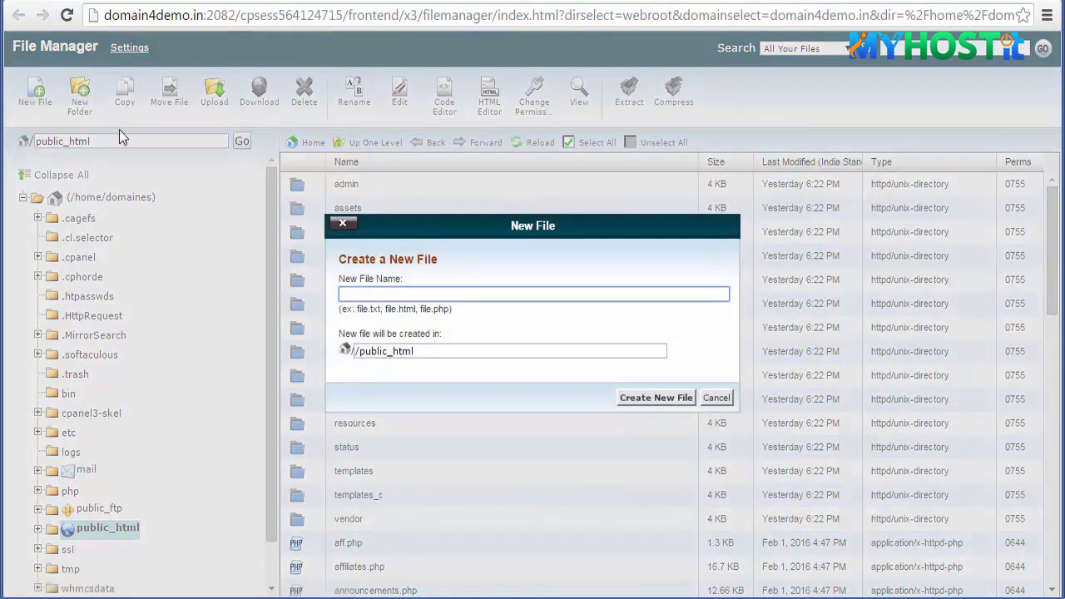
text(ipcheck.php)
click(651, 398)
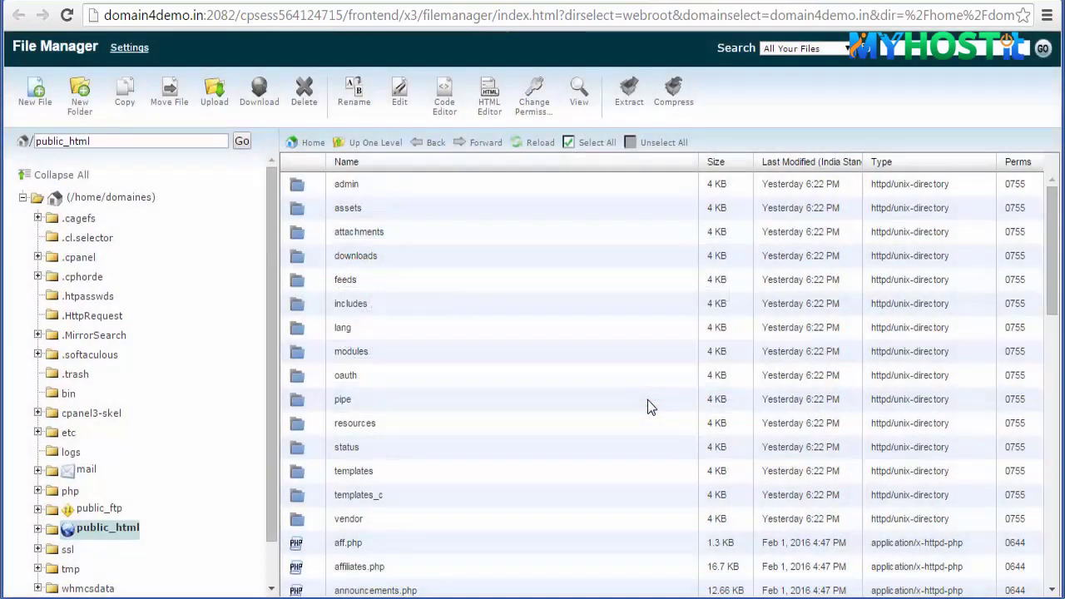
- Open ipcheck.php in the Code Editor for editing
scroll(648, 400, down, 5)
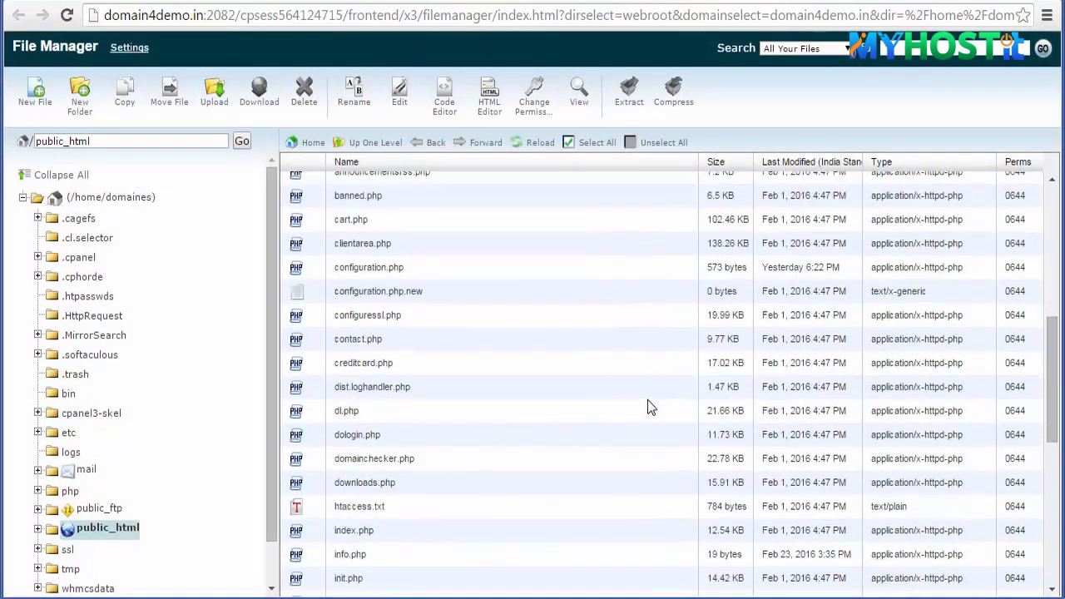
scroll(648, 401, down, 3)
click(300, 426)
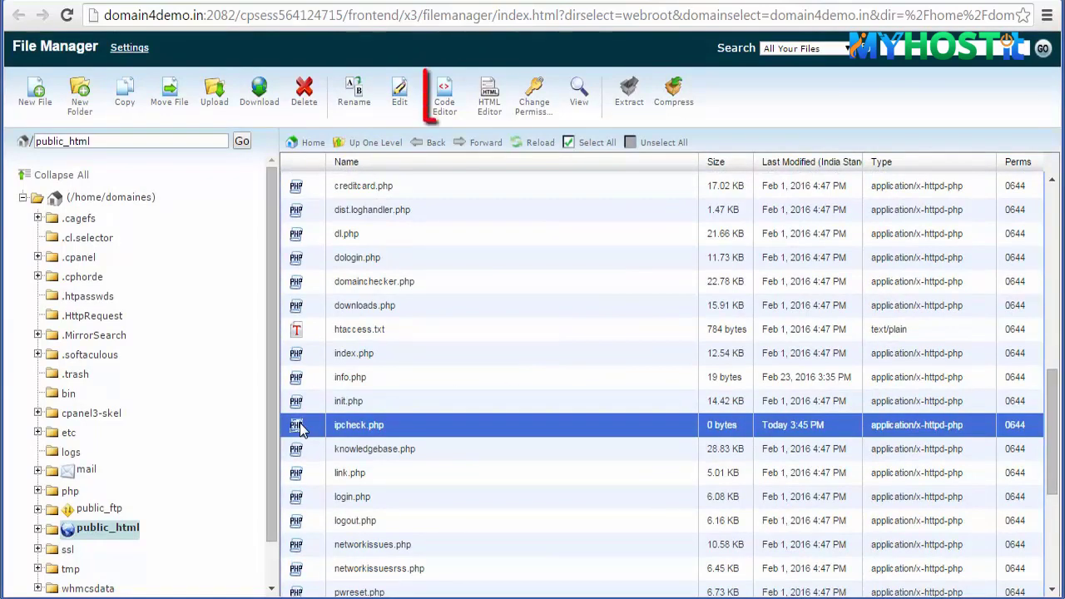
click(445, 96)
click(688, 454)
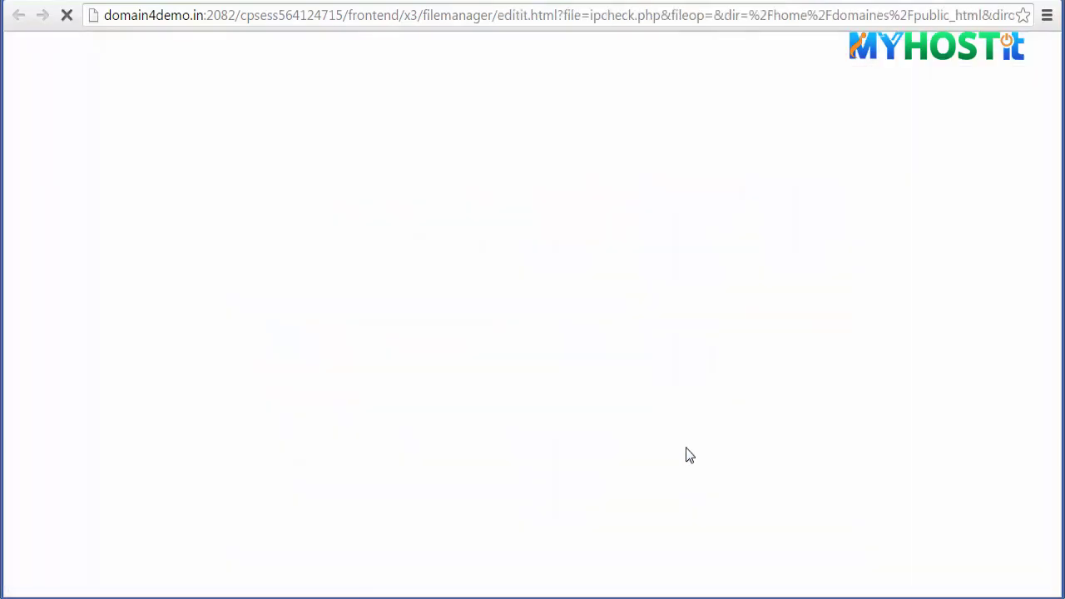
- Paste the PHP IP-check script into ipcheck.php, save, and close the editor
right_click(64, 86)
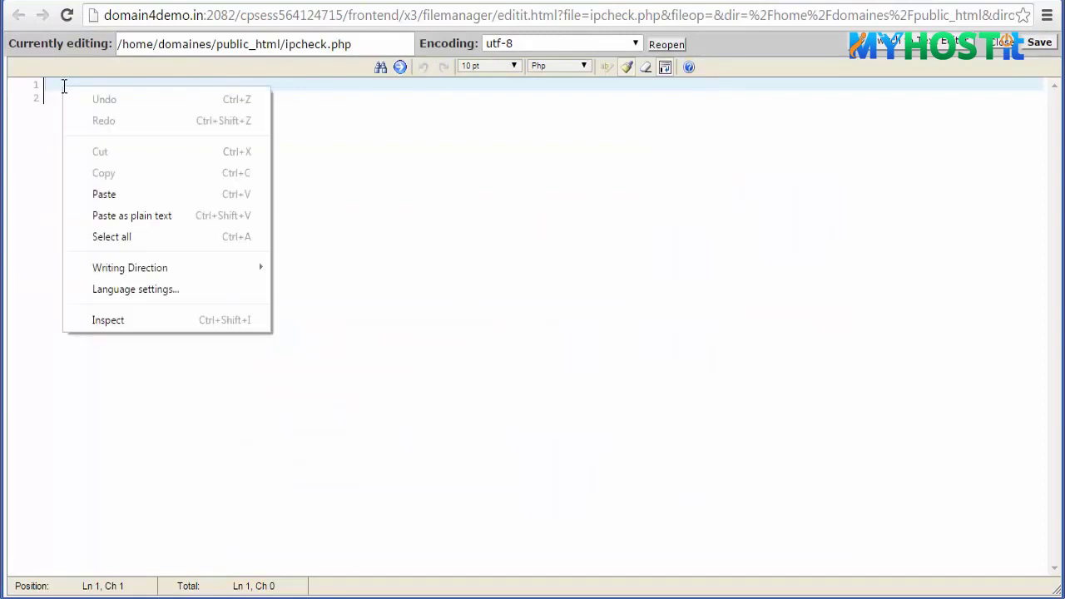
click(104, 194)
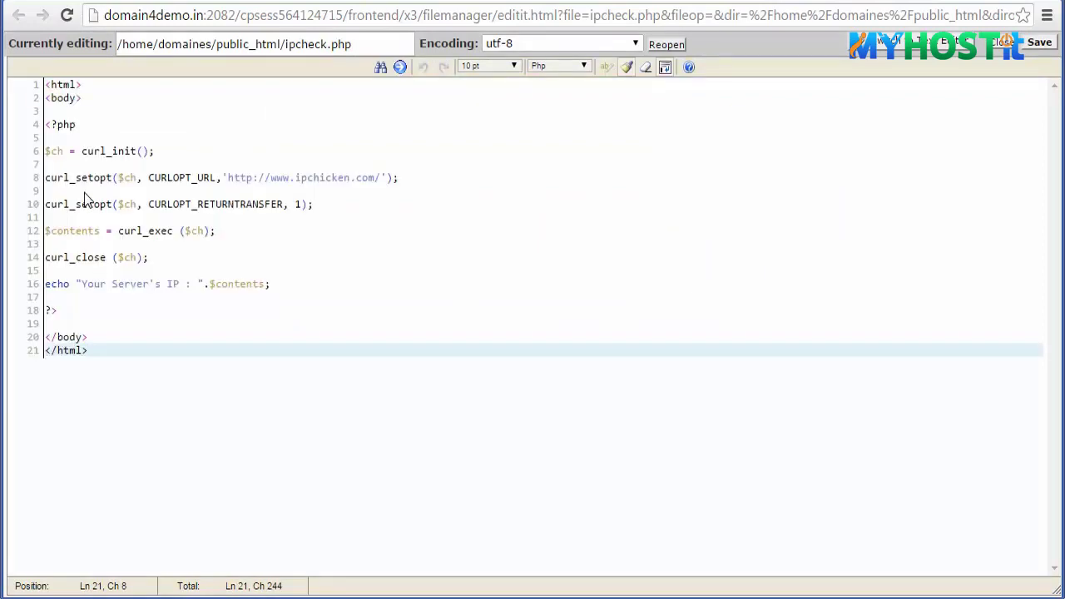
click(1041, 46)
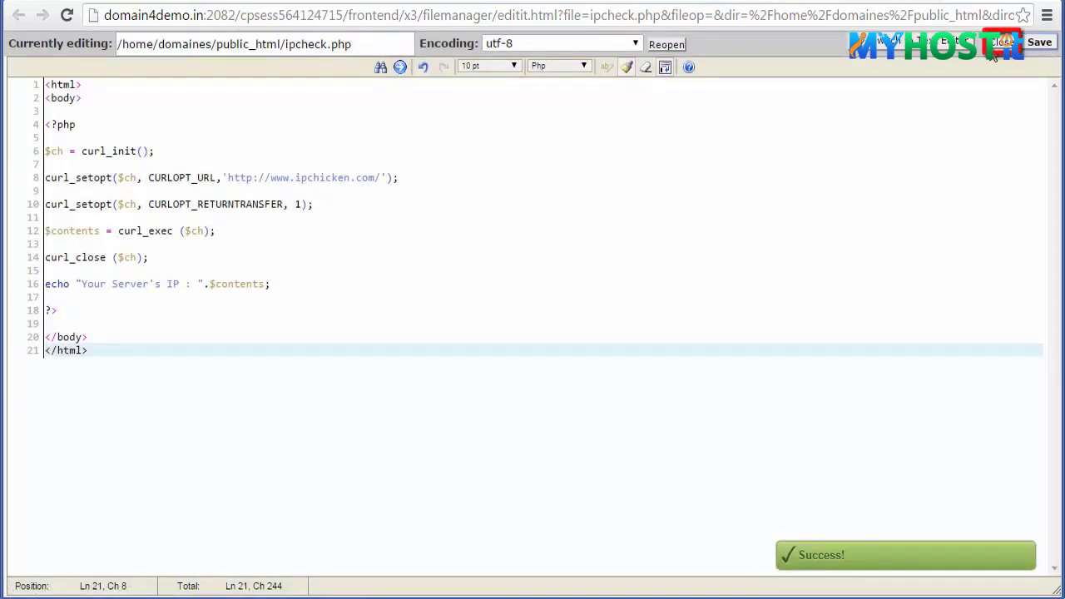
click(994, 51)
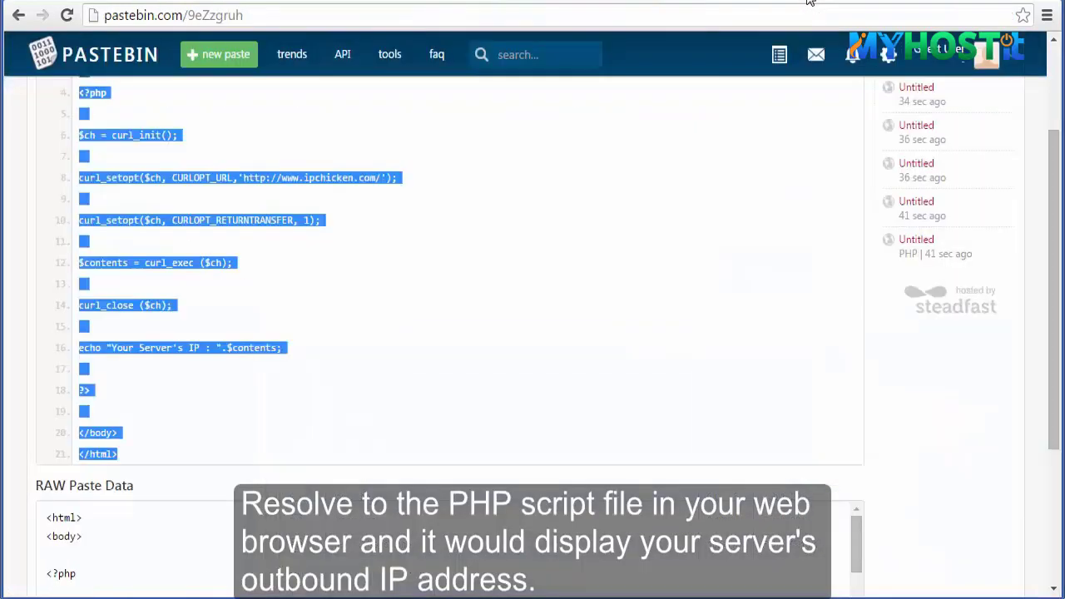
- Load domain4demo.in/ipcheck.php in a new tab and copy the IP 207.174.213.126
key(ctrl+t)
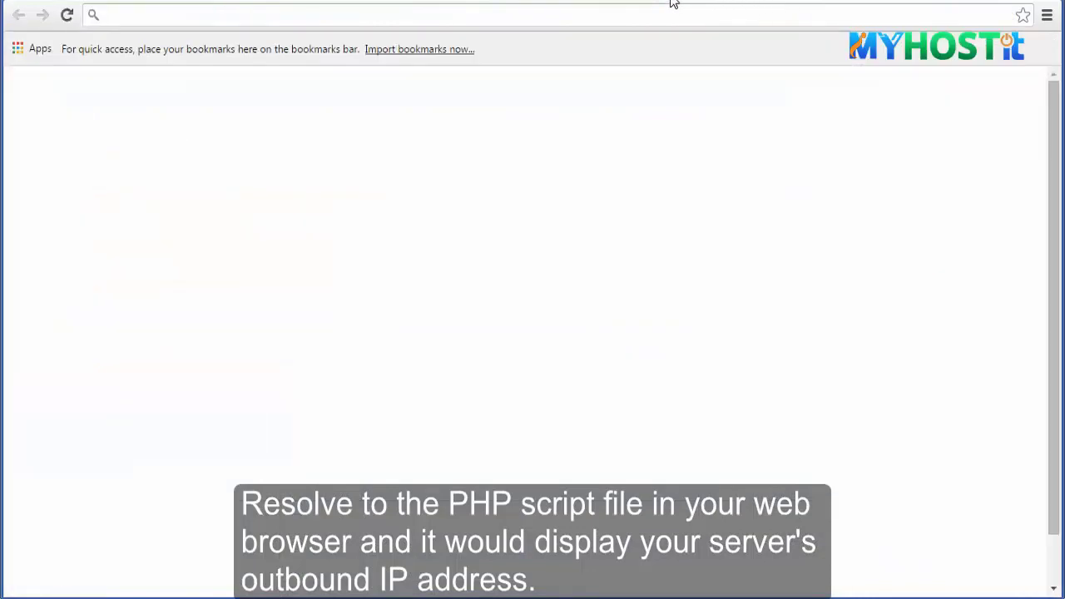
text(domain4demo.)
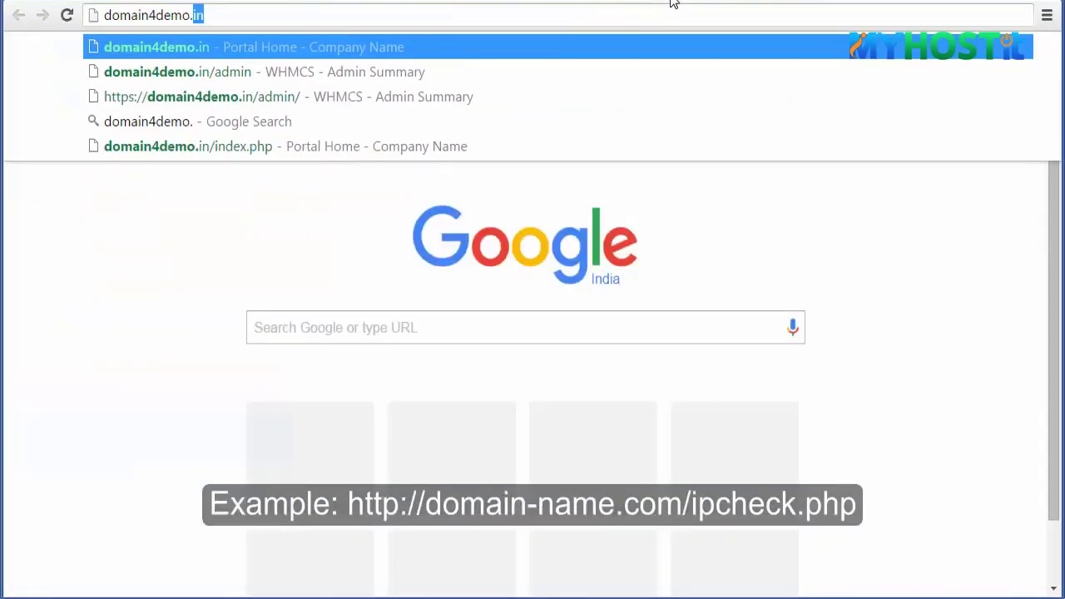
text(in/ipcheck.php)
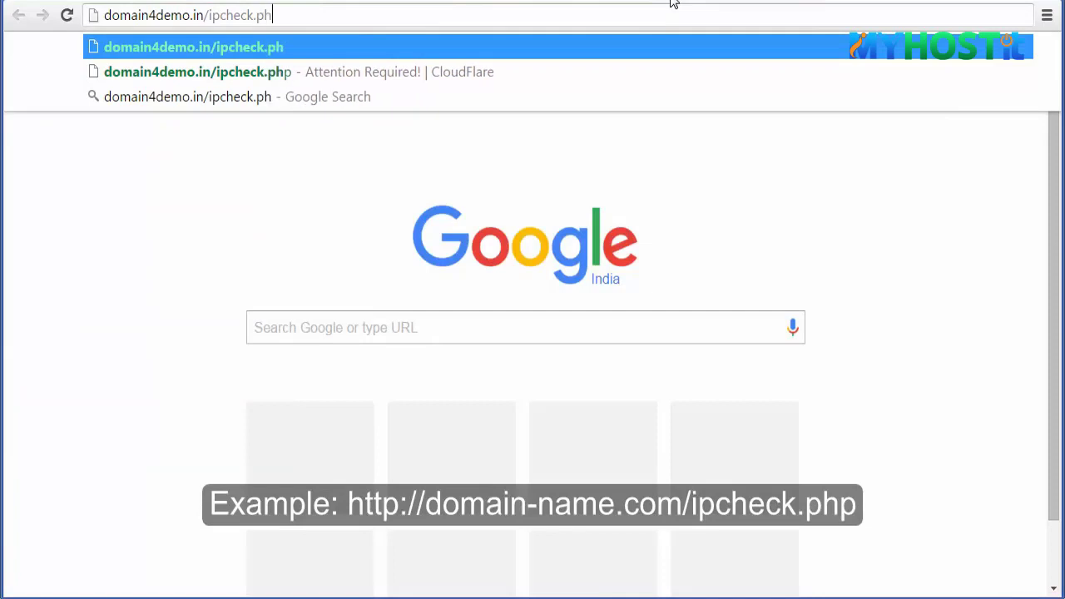
key(Return)
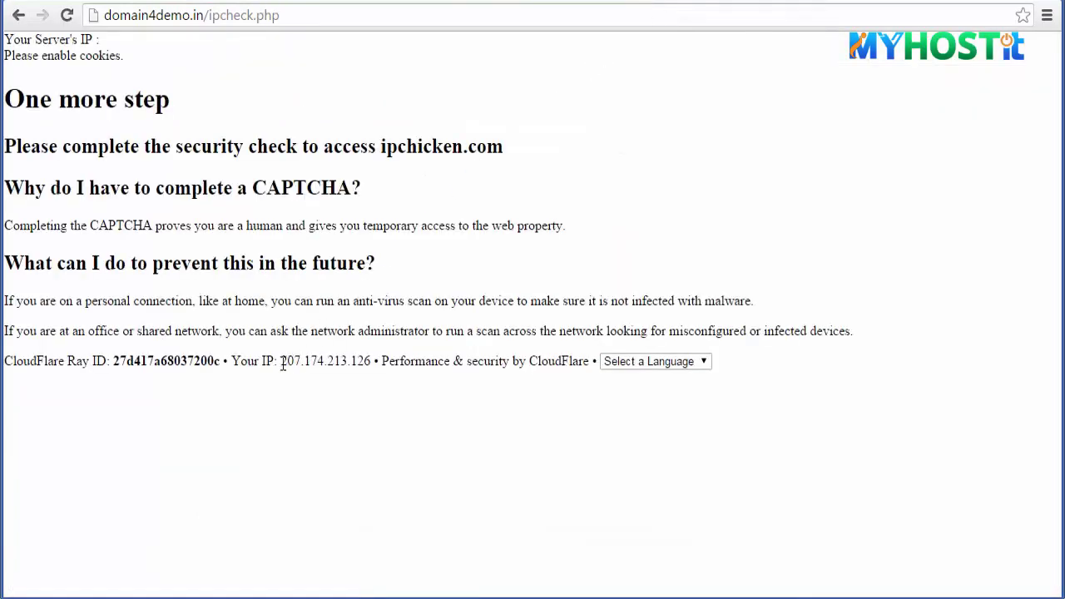
right_click(364, 363)
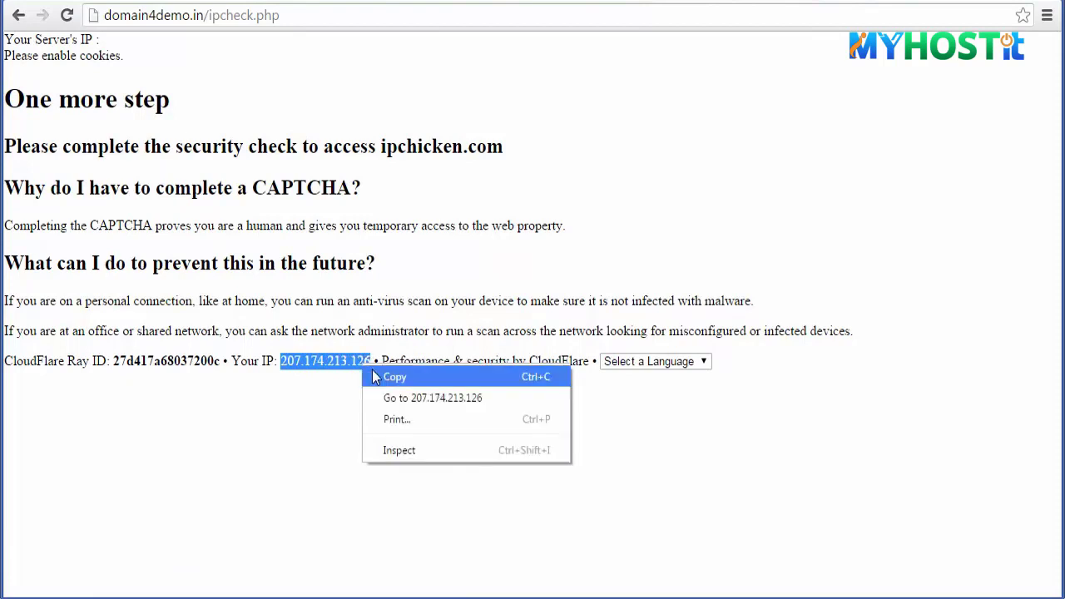
click(391, 377)
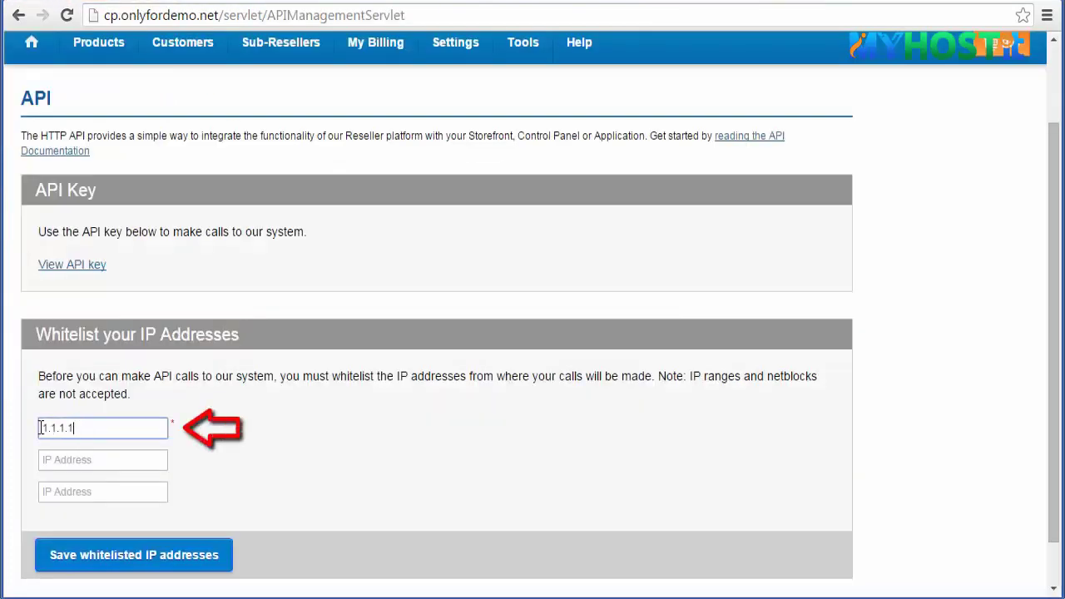
triple_click(48, 427)
right_click(48, 427)
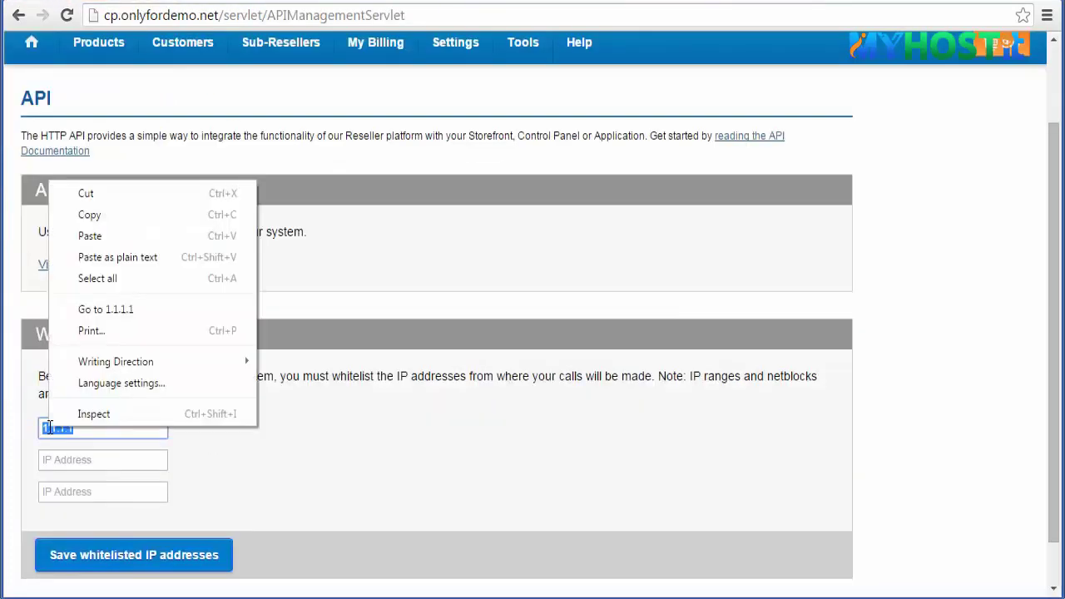
click(83, 235)
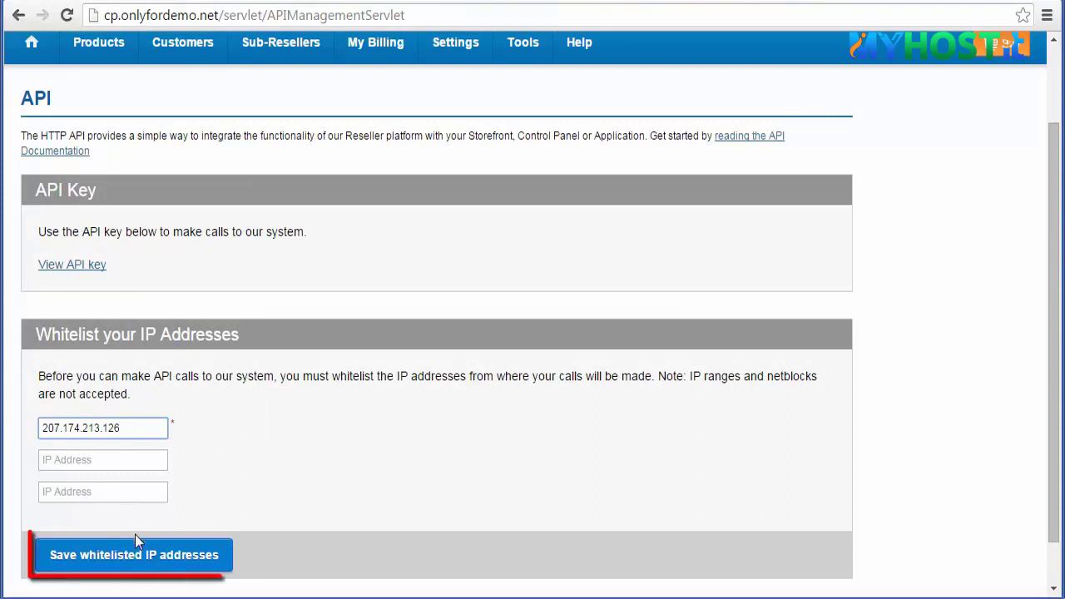
click(131, 566)
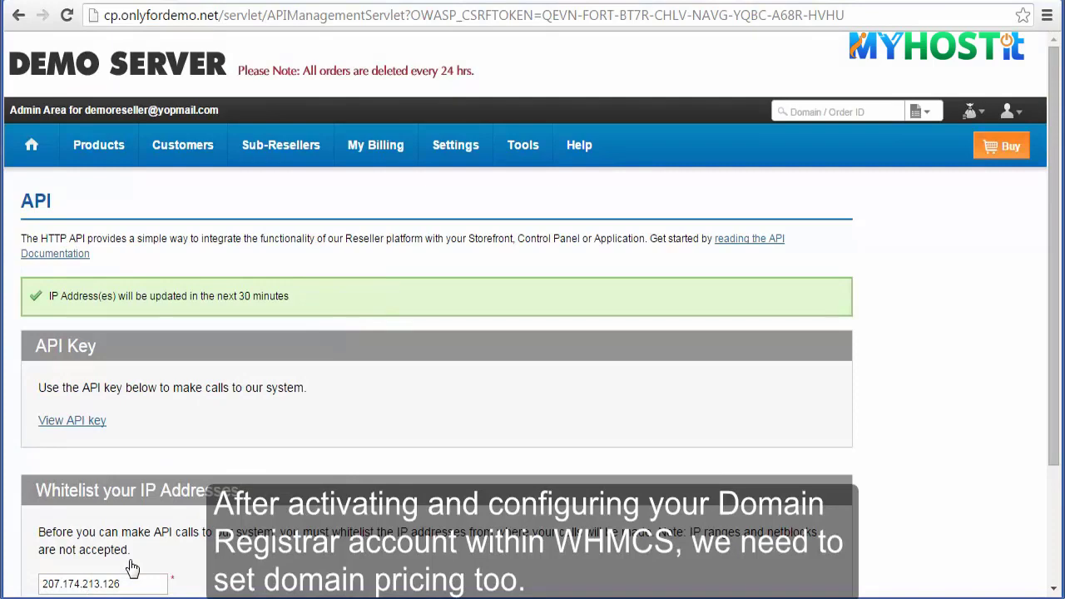
- Open Manage Products and Pricing > Domain Registration > Manage Prices to review TLD prices
click(456, 145)
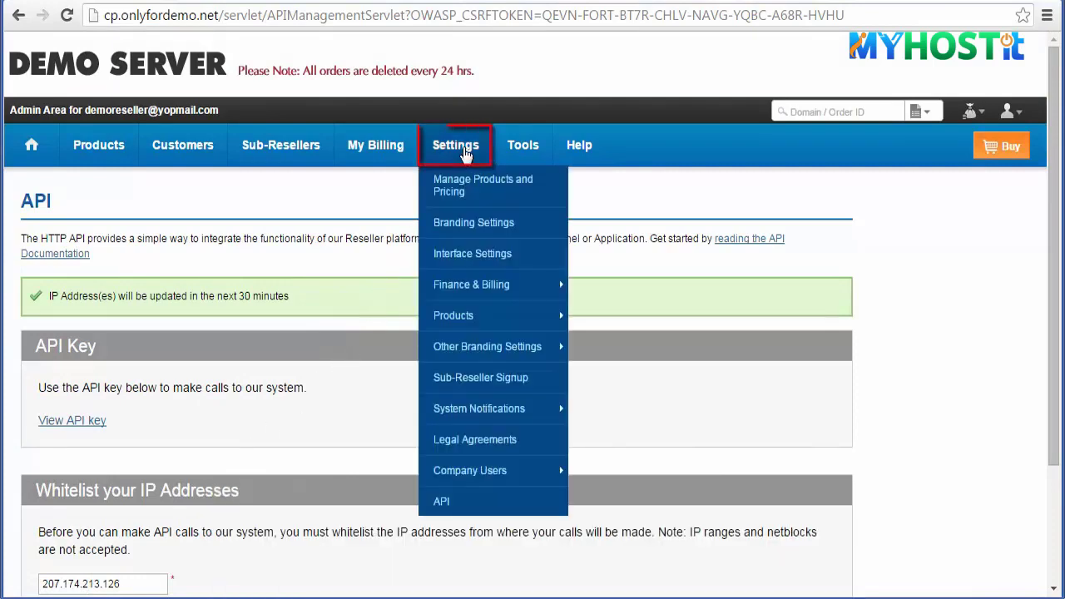
click(464, 188)
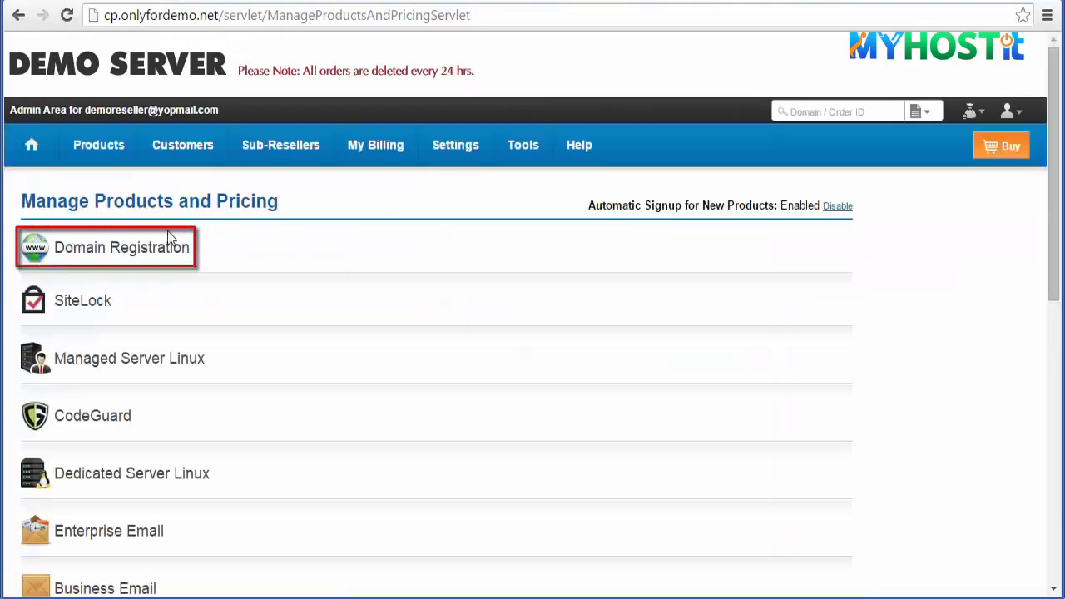
click(116, 251)
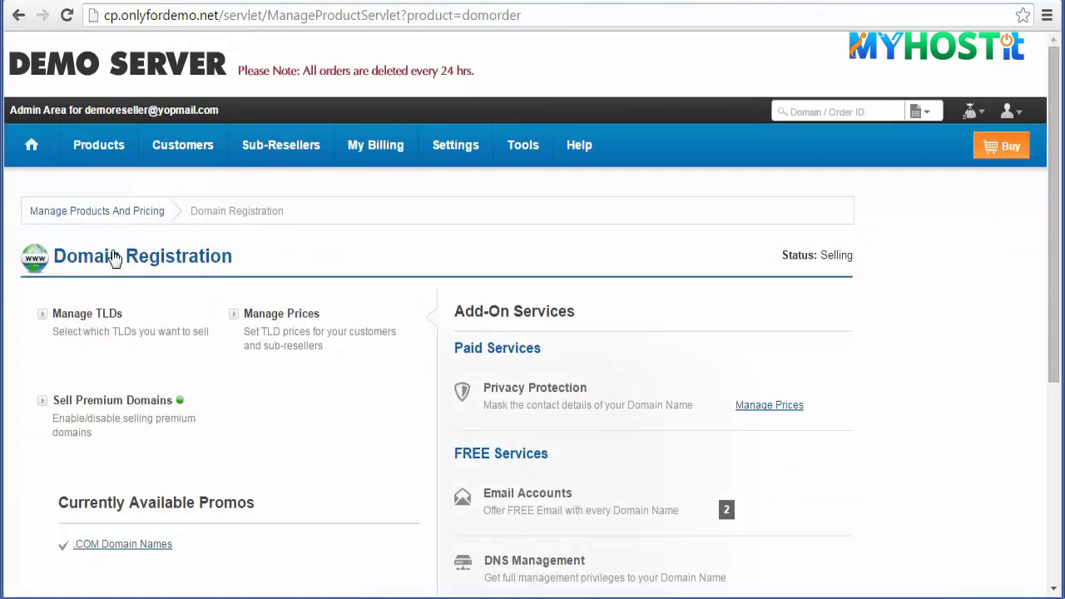
click(295, 317)
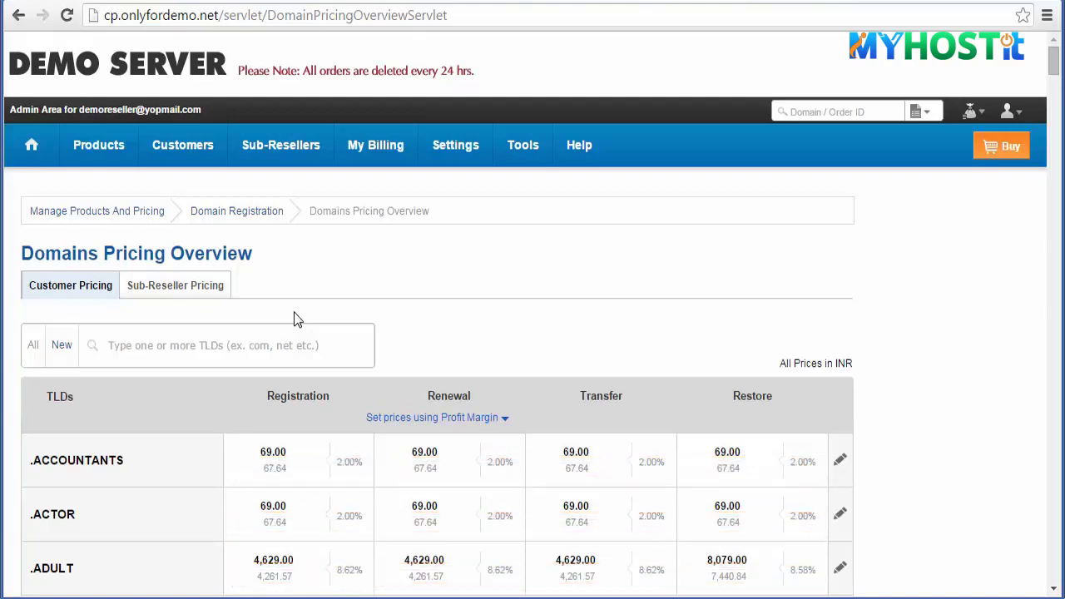
scroll(294, 314, down, 15)
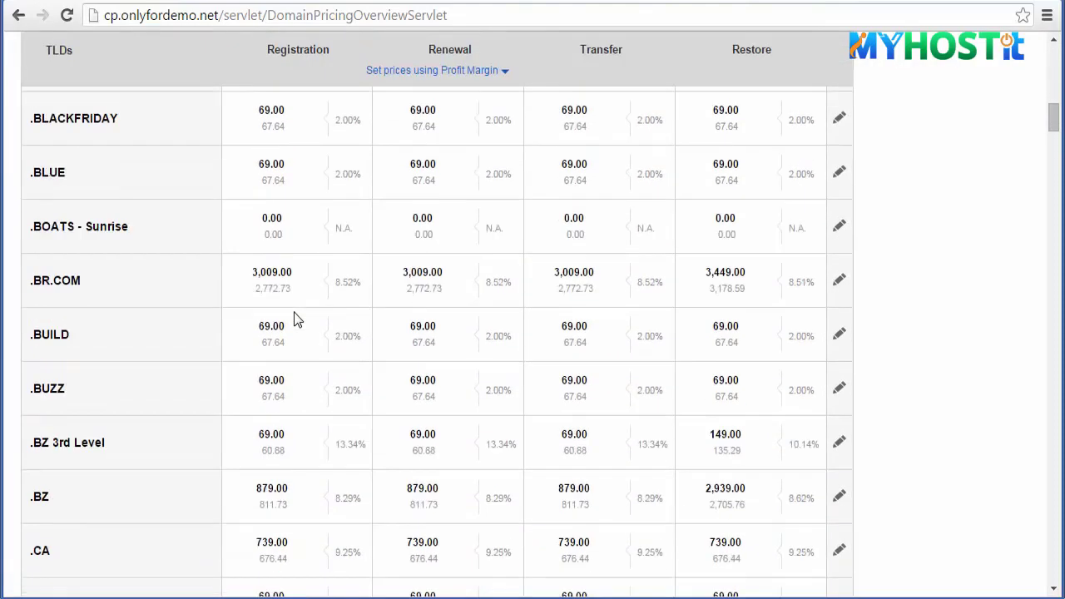
scroll(294, 314, down, 10)
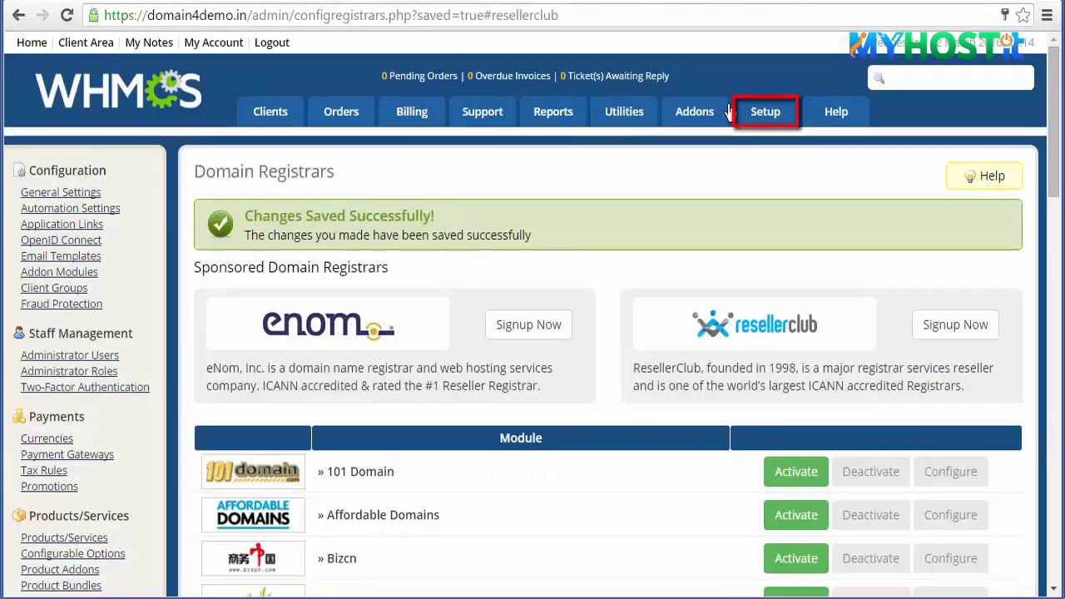
- Enter .com as a new TLD on the WHMCS Domain Pricing page
mouse_move(749, 119)
mouse_move(845, 222)
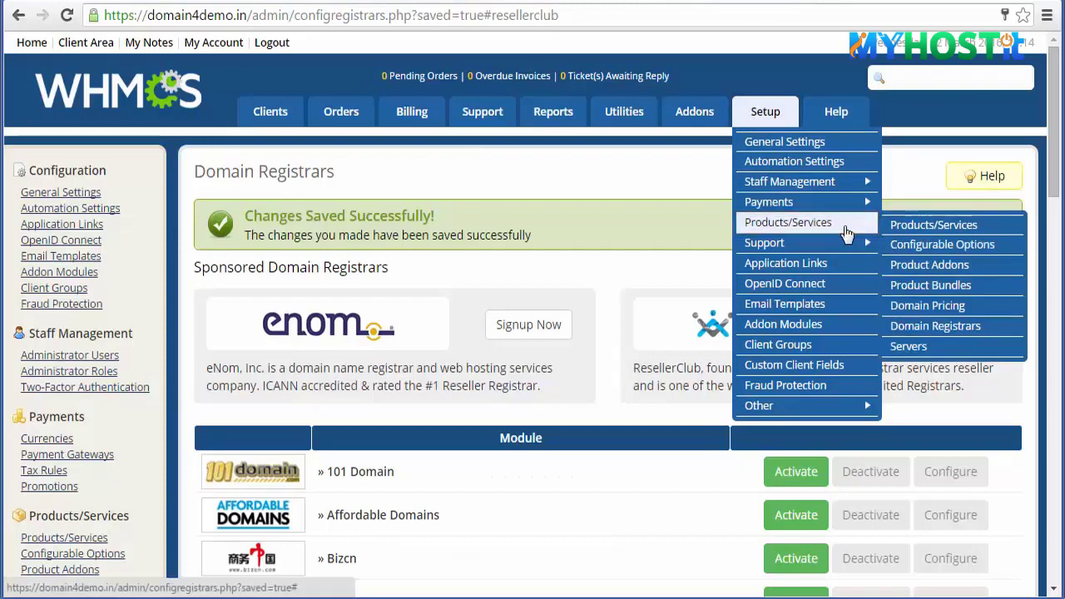
click(951, 307)
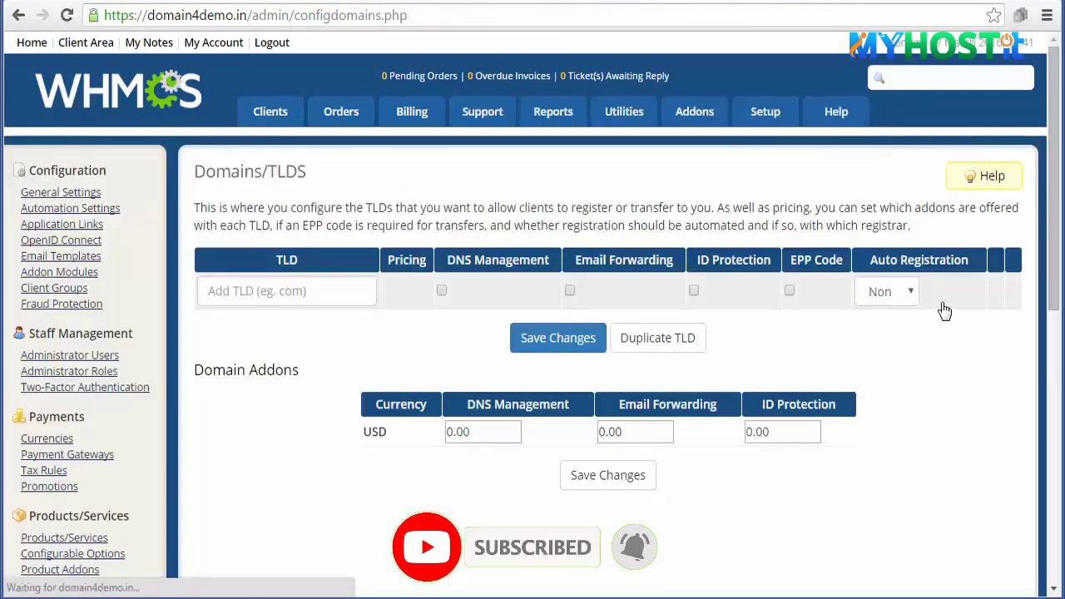
click(276, 283)
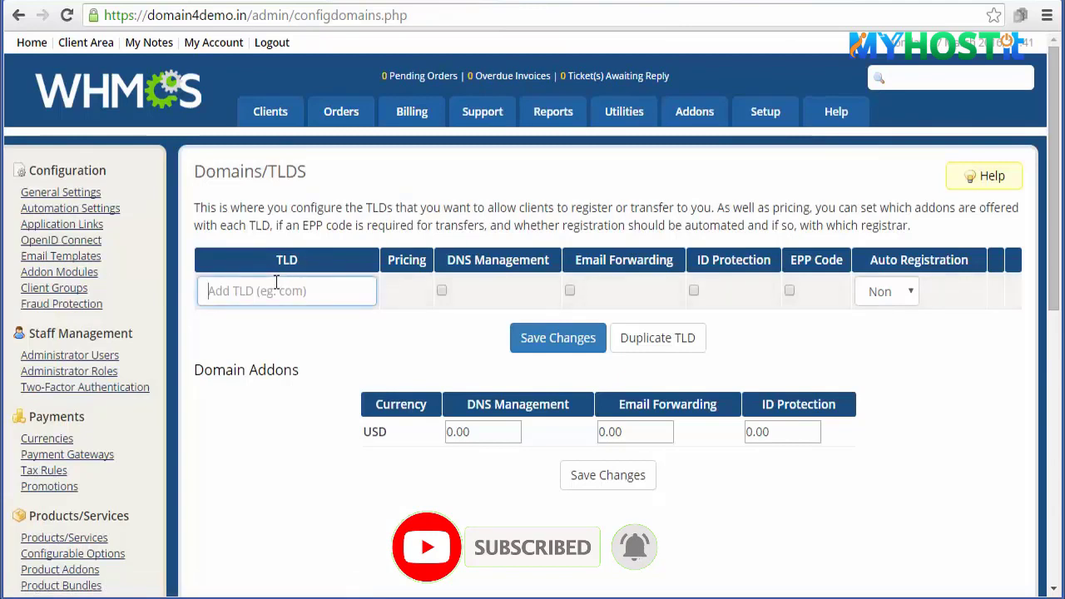
text(.com)
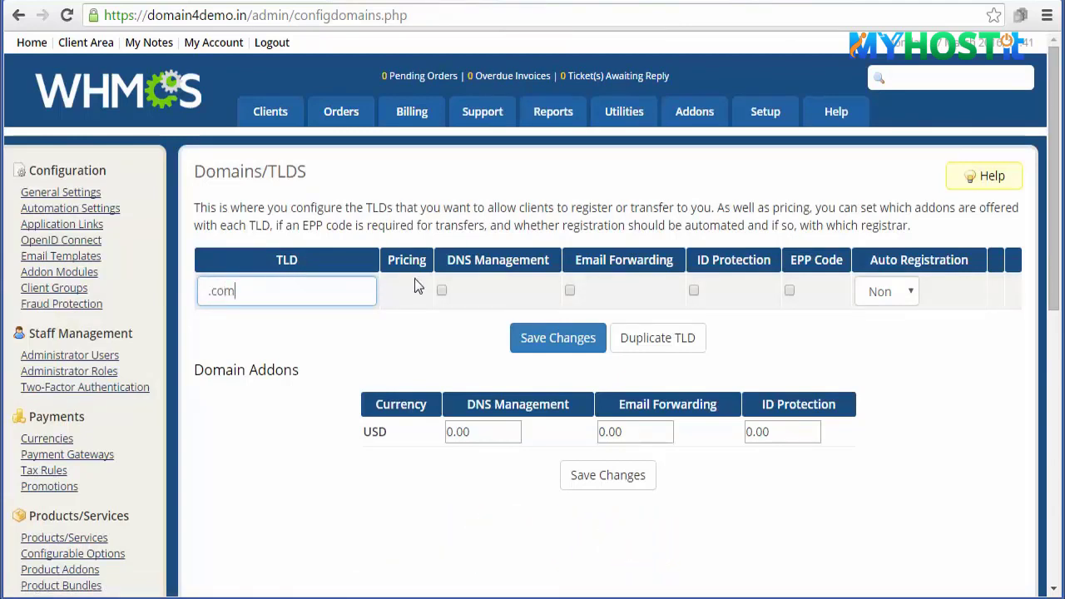
- Enable DNS management and EPP code for .com, set Resellerclub auto-registration, save, and open pricing
click(443, 290)
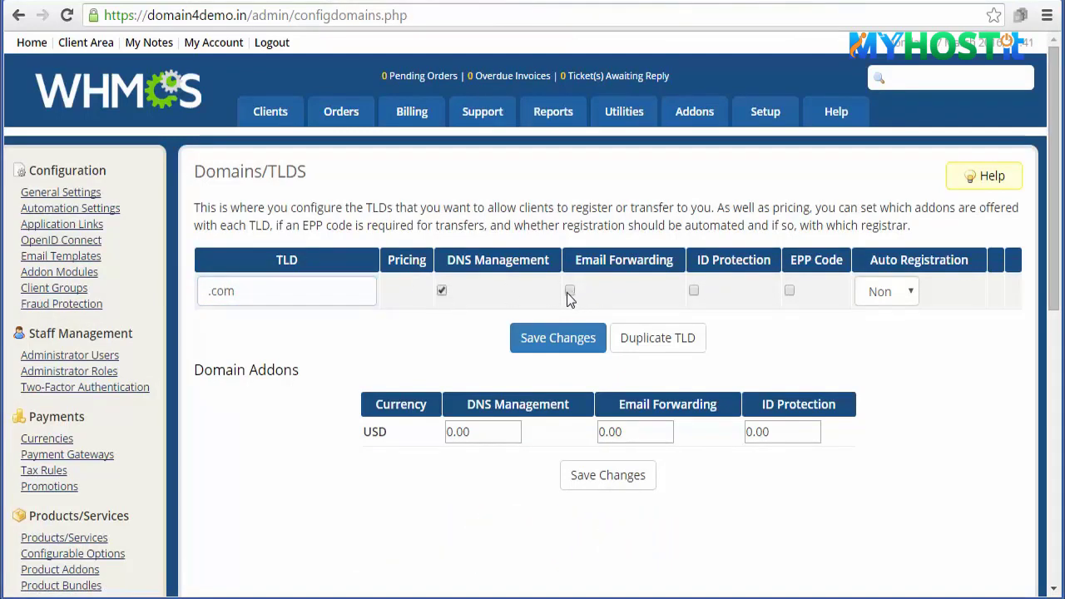
click(790, 291)
click(910, 293)
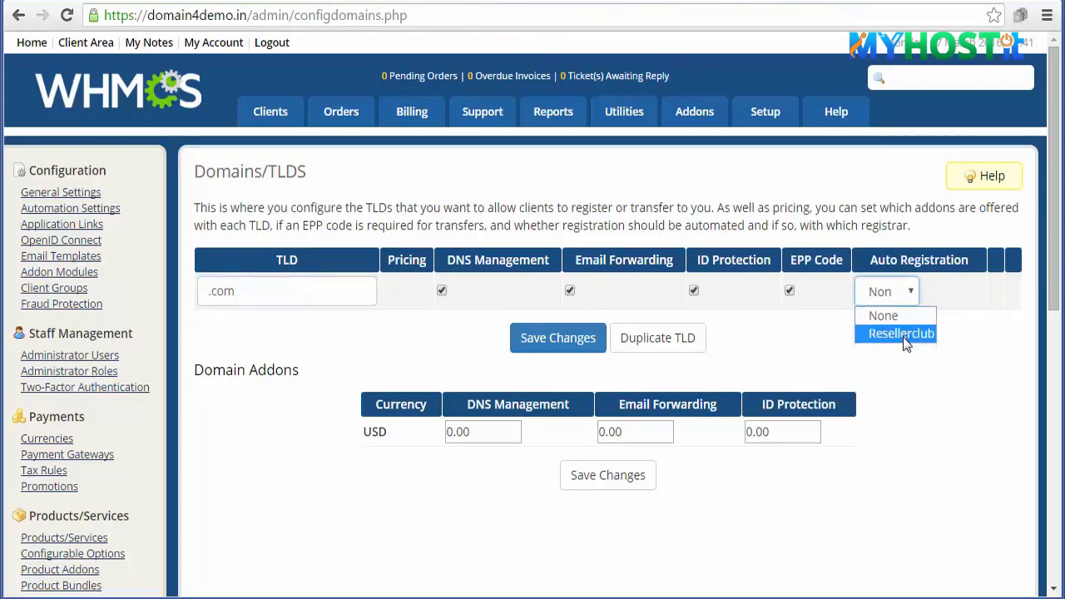
click(903, 334)
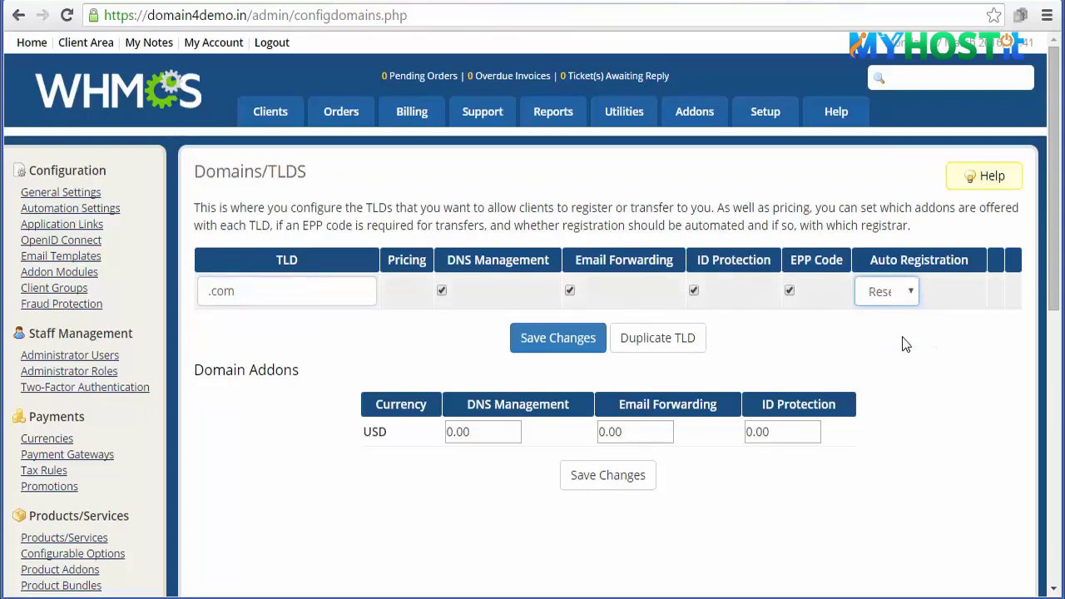
click(559, 340)
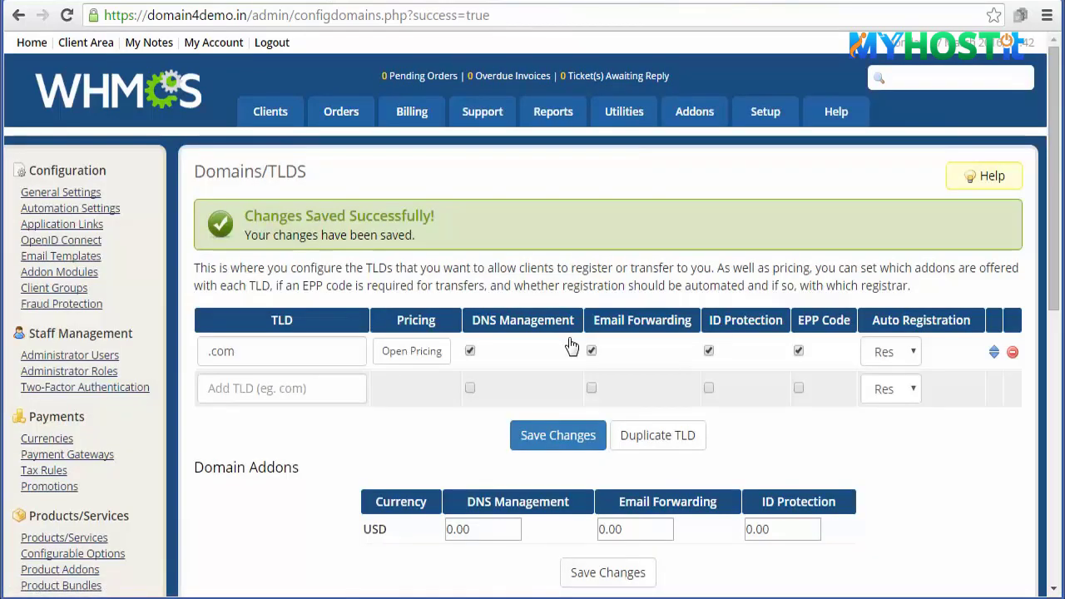
click(402, 357)
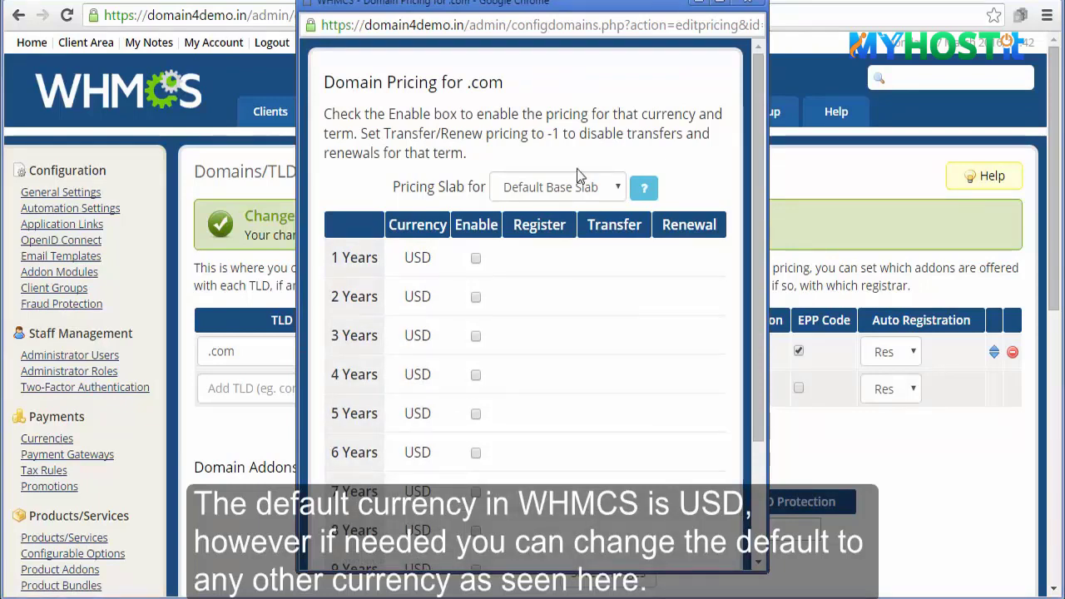
- Edit the USD currency to code INR with prefix Rs and save it
click(751, 3)
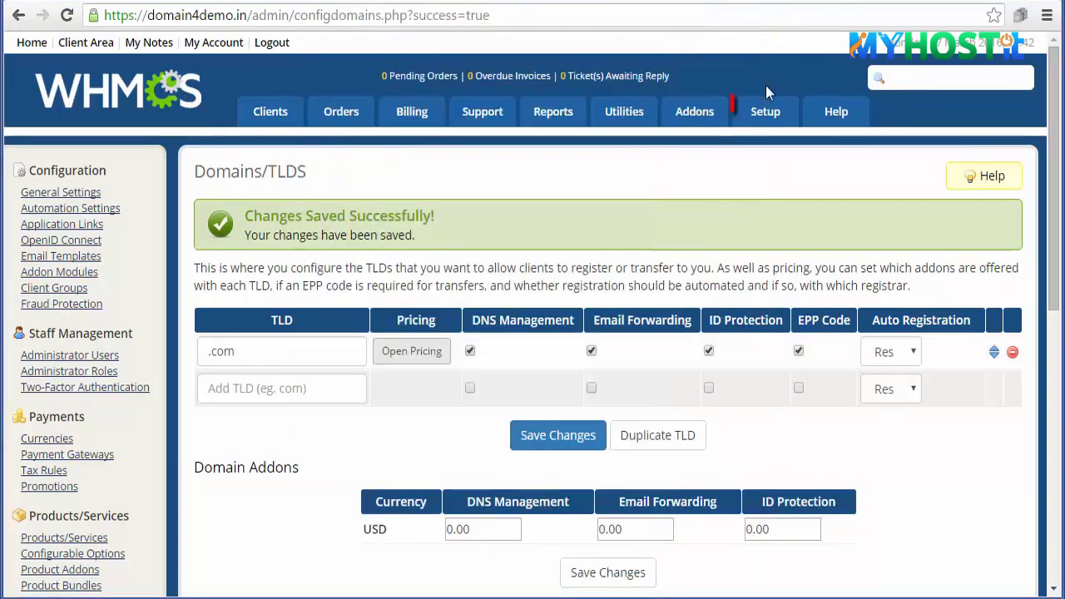
mouse_move(766, 110)
mouse_move(776, 206)
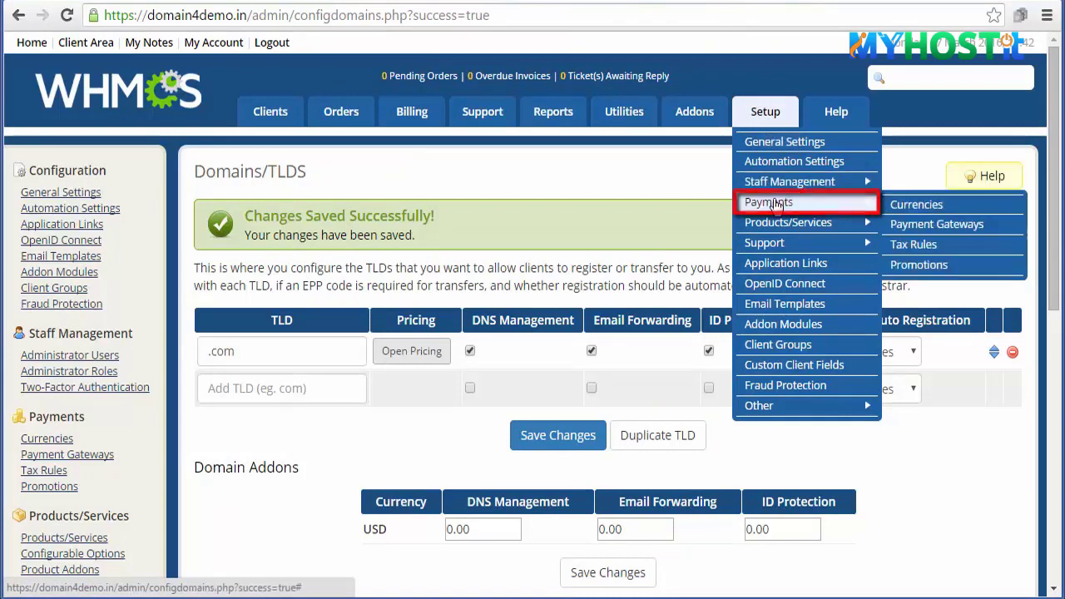
click(913, 205)
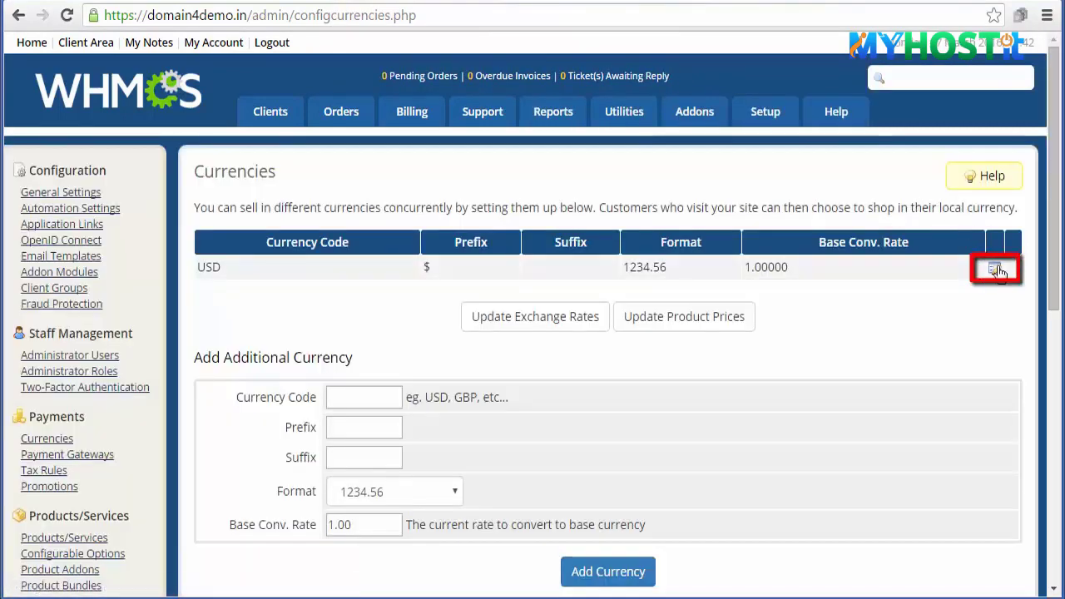
click(995, 269)
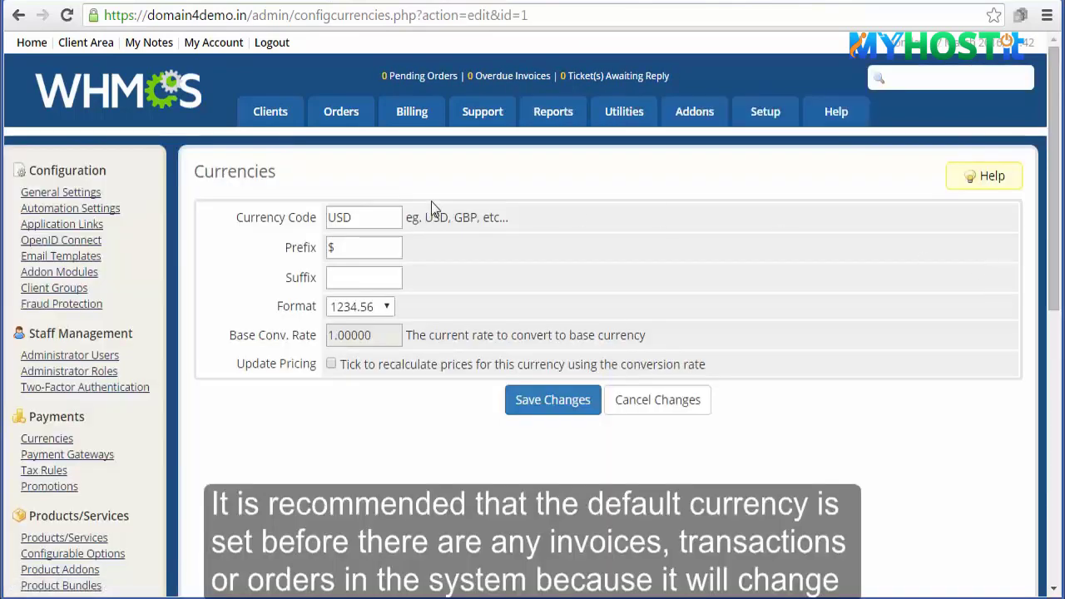
drag(364, 214, 319, 218)
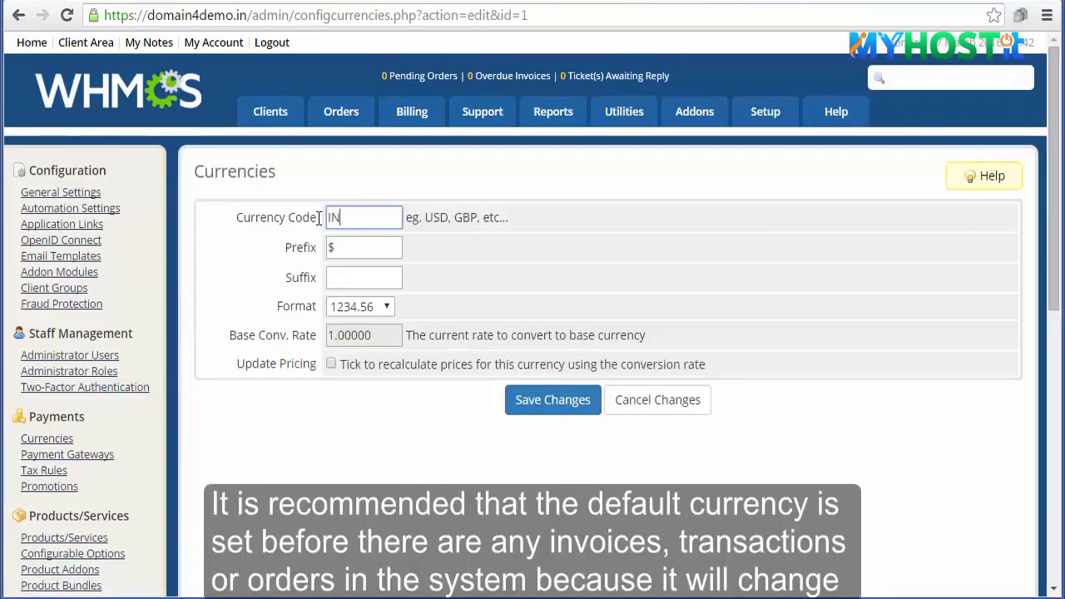
double_click(339, 248)
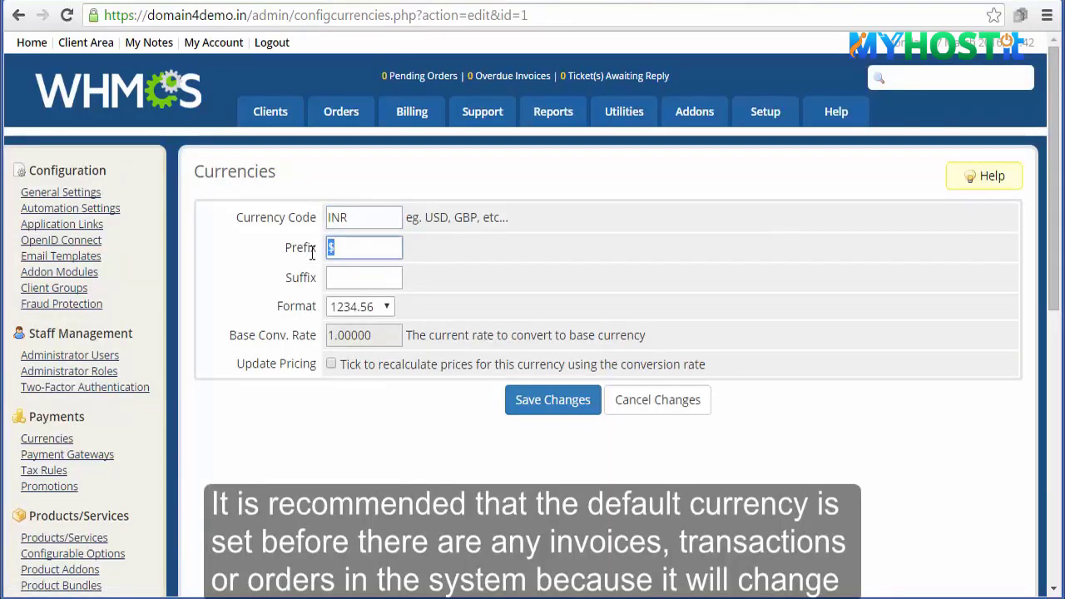
text(Rs)
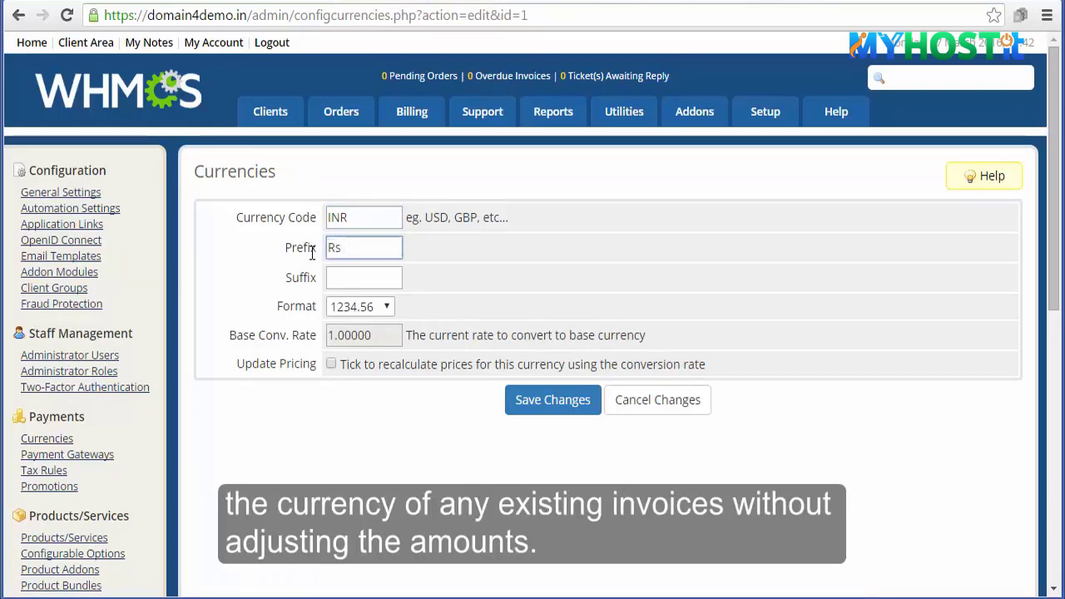
click(556, 403)
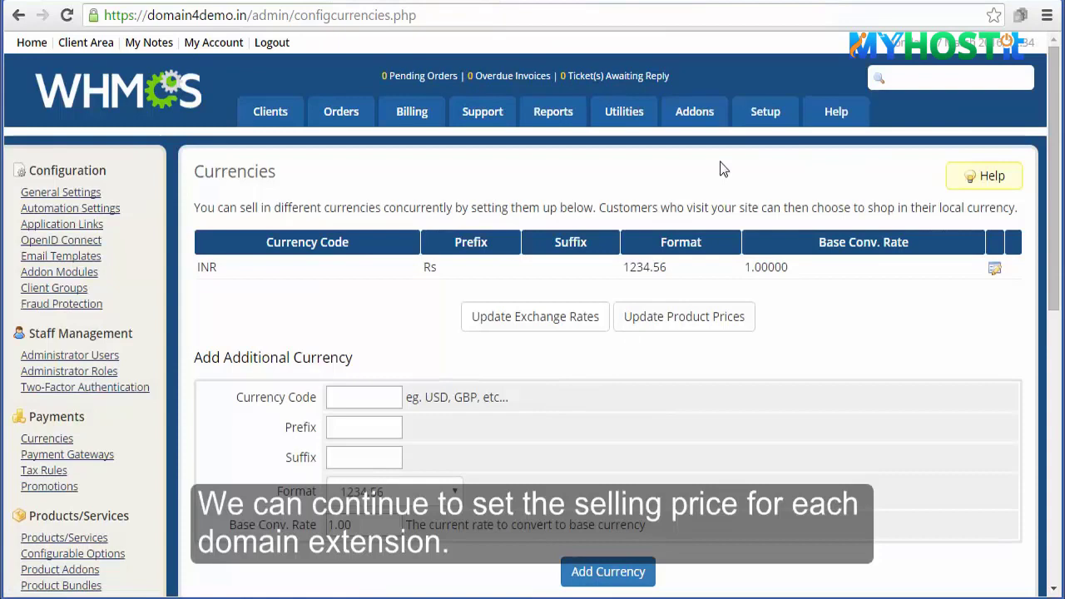
click(765, 111)
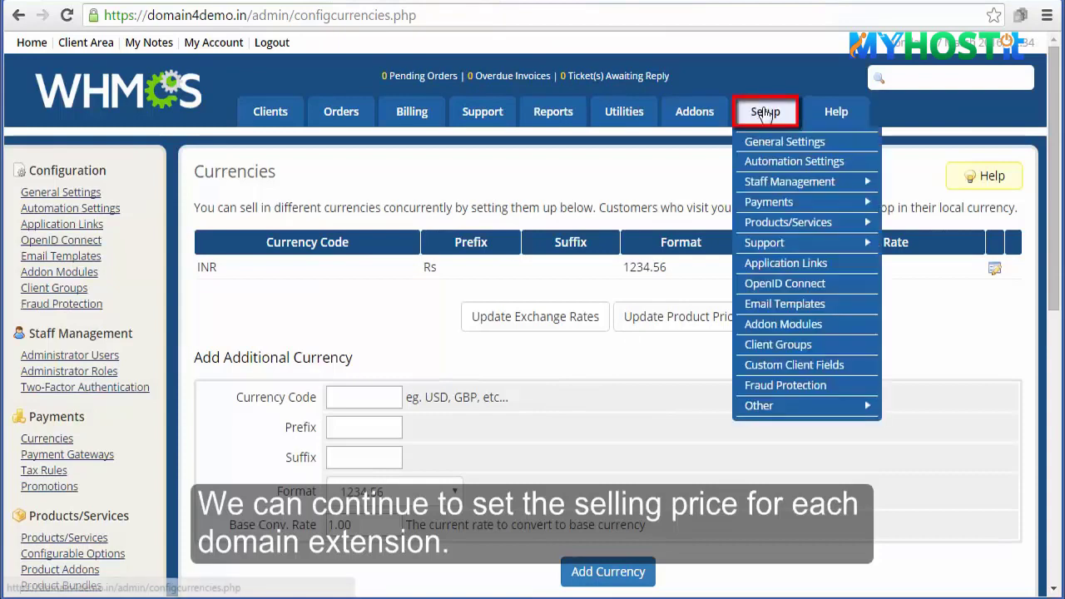
- Enable 1-year .com pricing at 900.00 for registration, transfer and renewal, then save
mouse_move(788, 222)
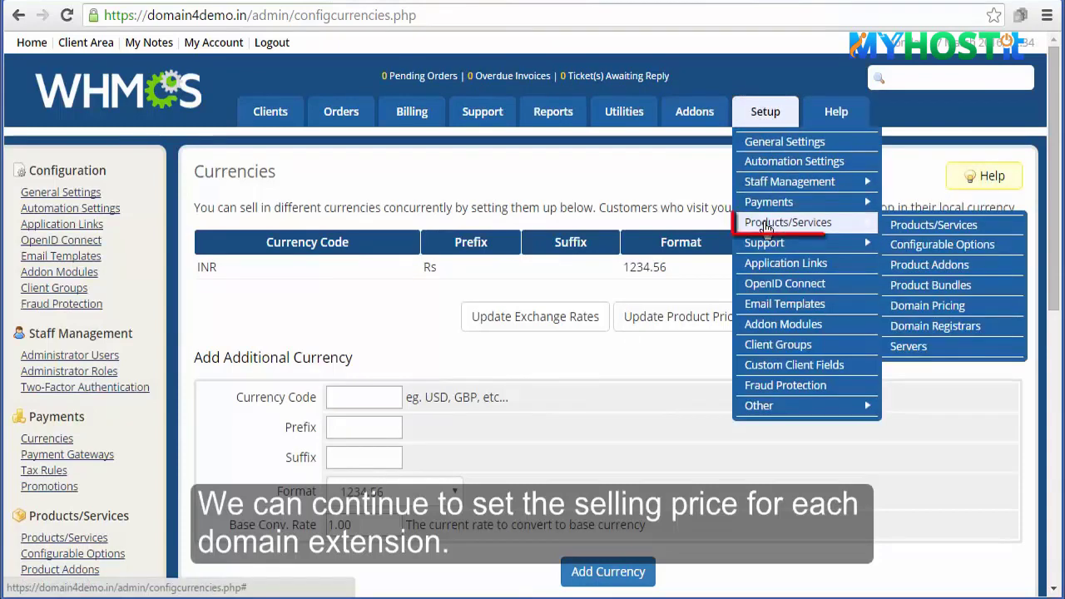
click(961, 305)
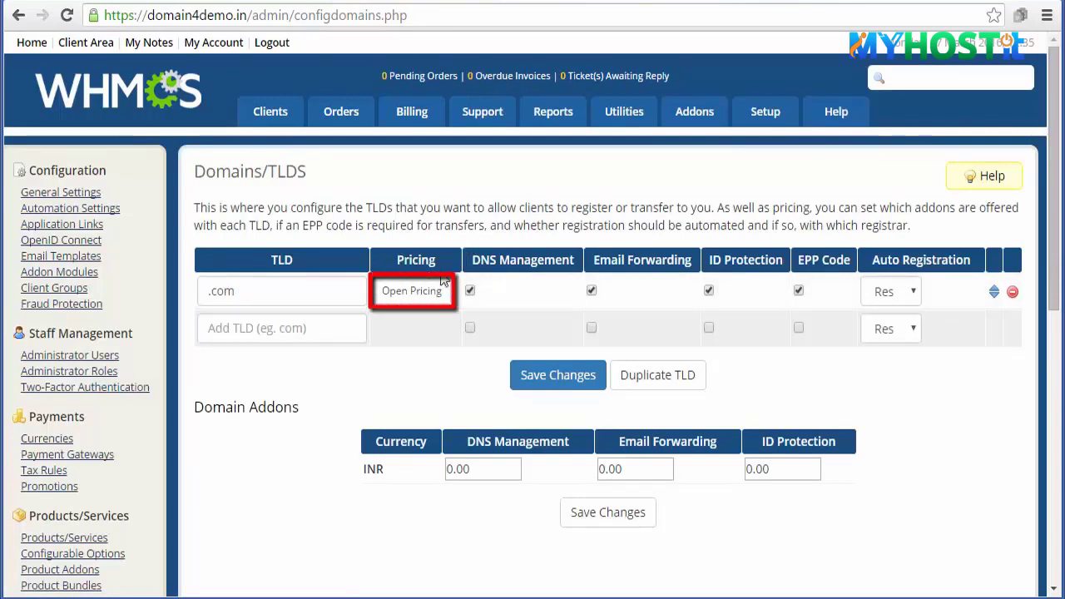
click(428, 291)
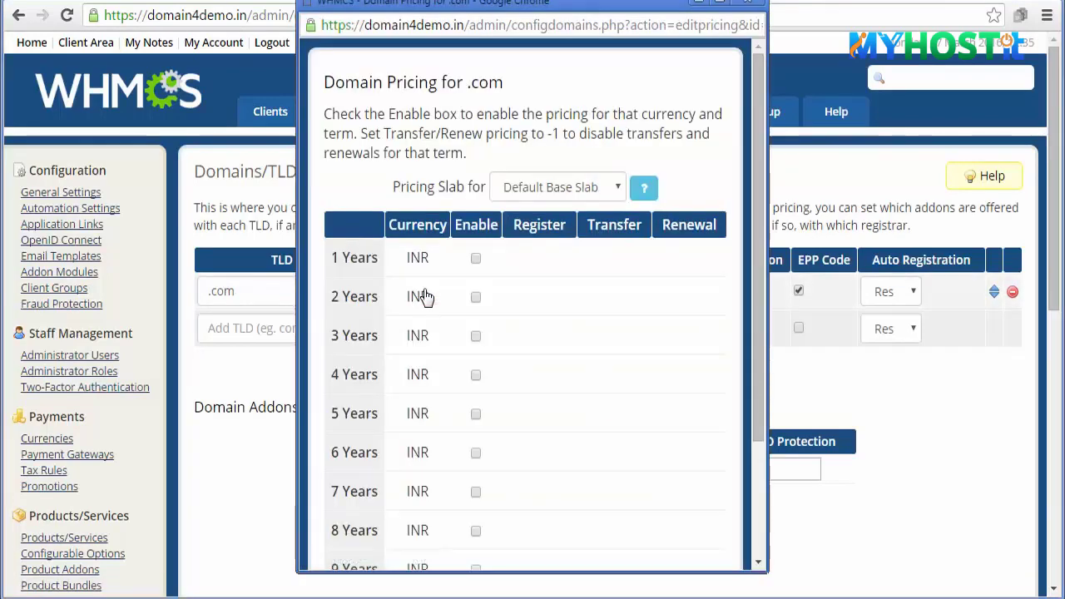
click(476, 259)
click(517, 258)
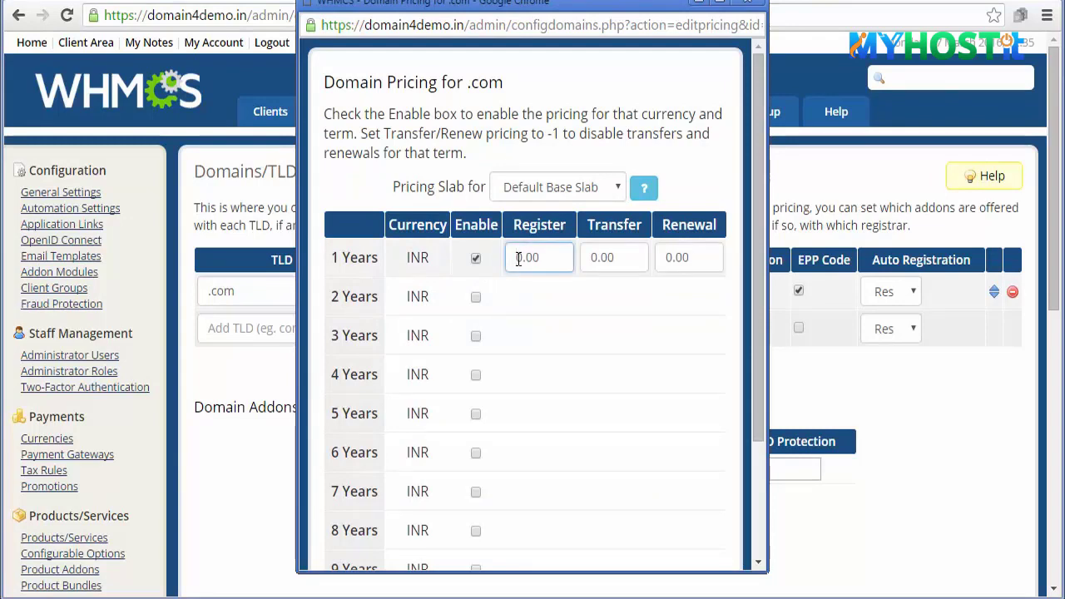
click(587, 259)
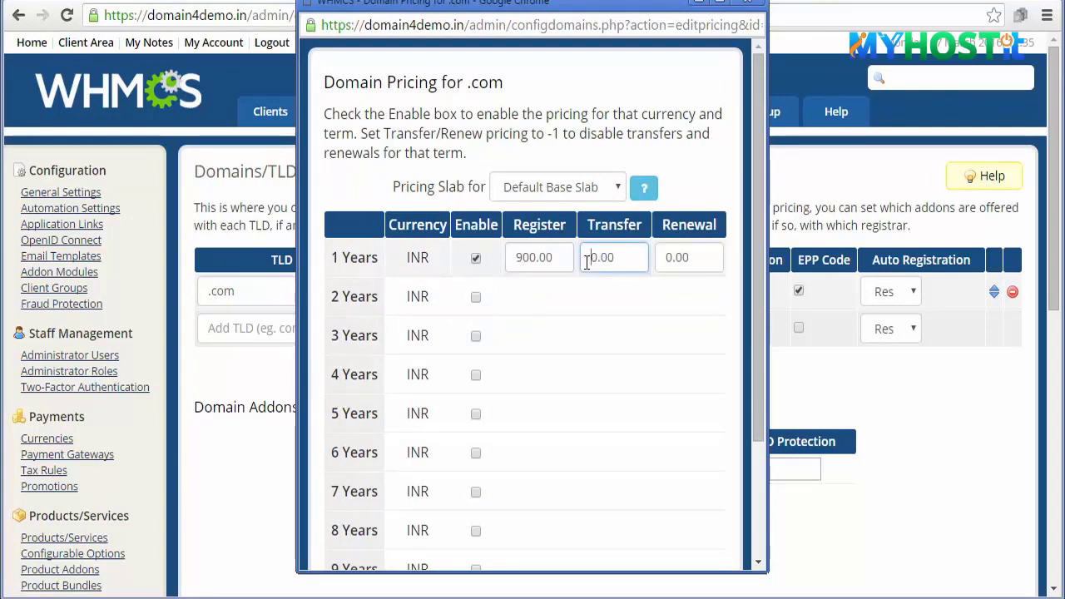
click(665, 260)
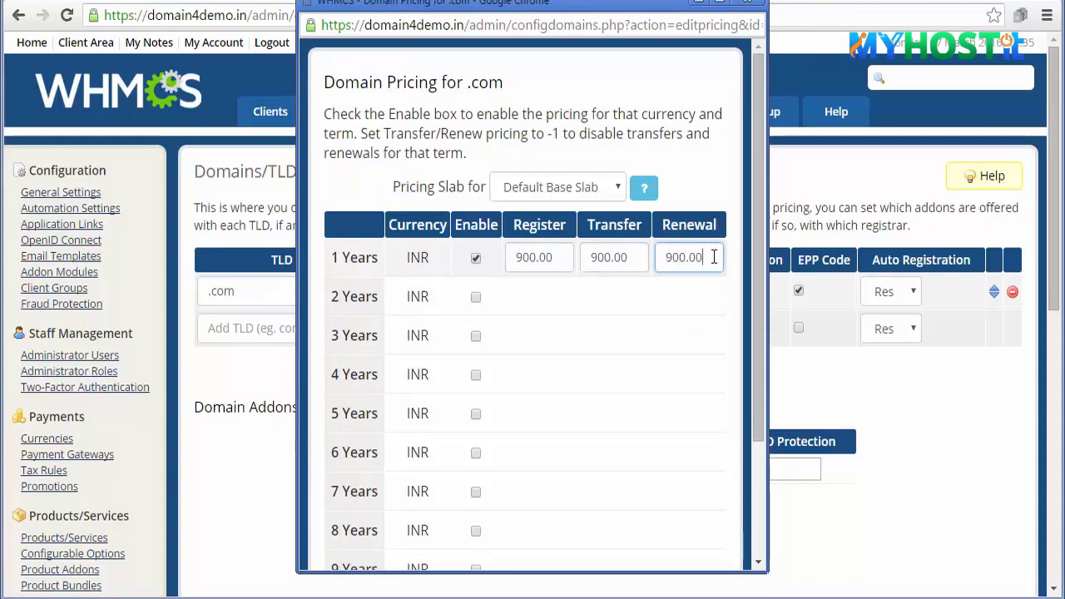
scroll(714, 257, down, 2)
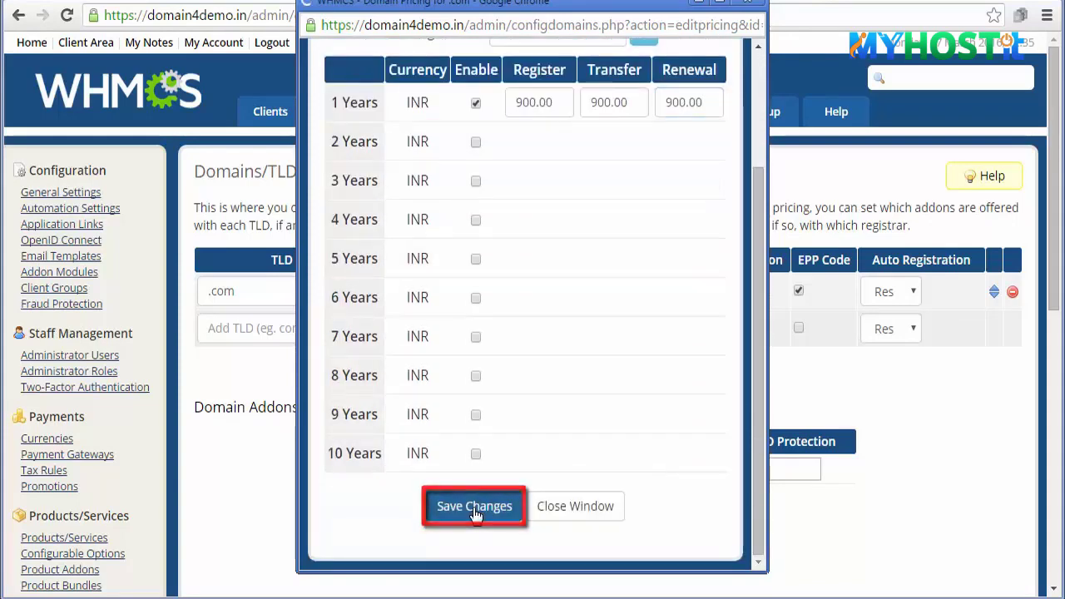
click(475, 510)
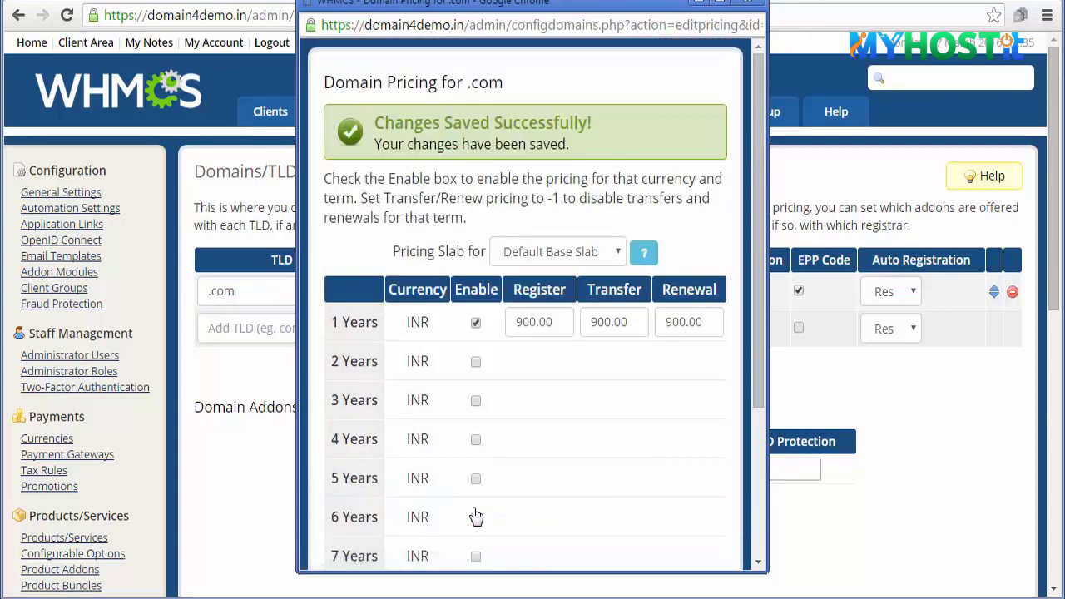
scroll(475, 509, down, 3)
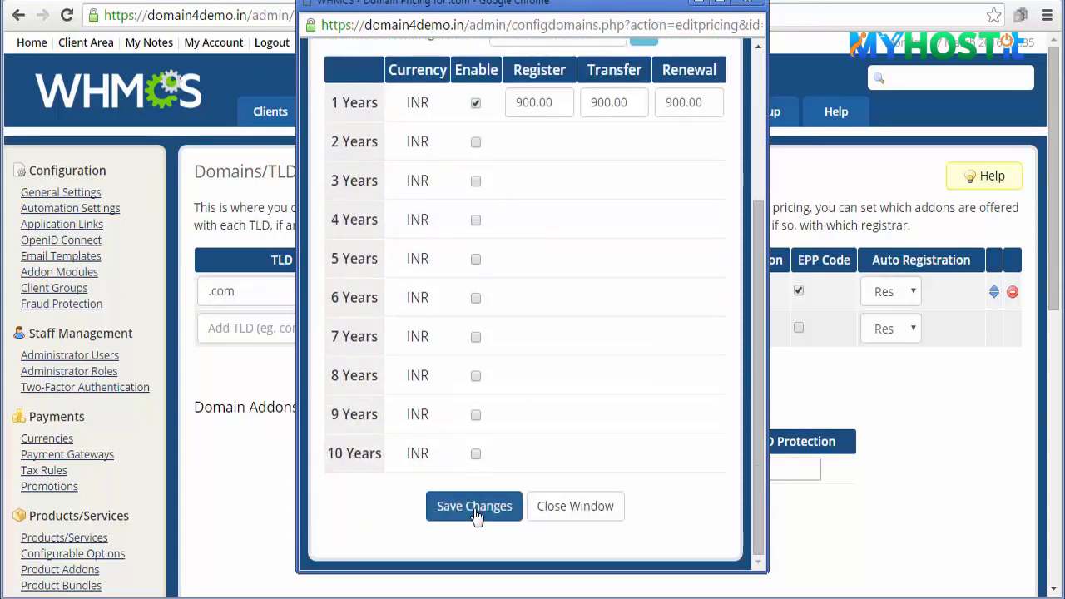
click(555, 510)
click(333, 329)
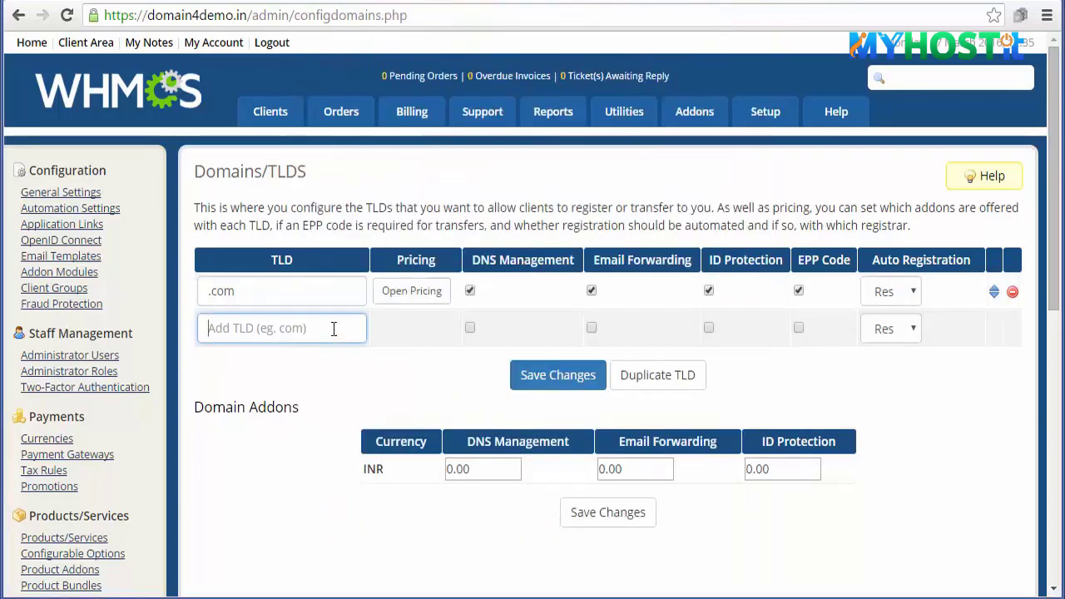
- Add the .net TLD with DNS management, email forwarding, ID protection and EPP code
text(.net)
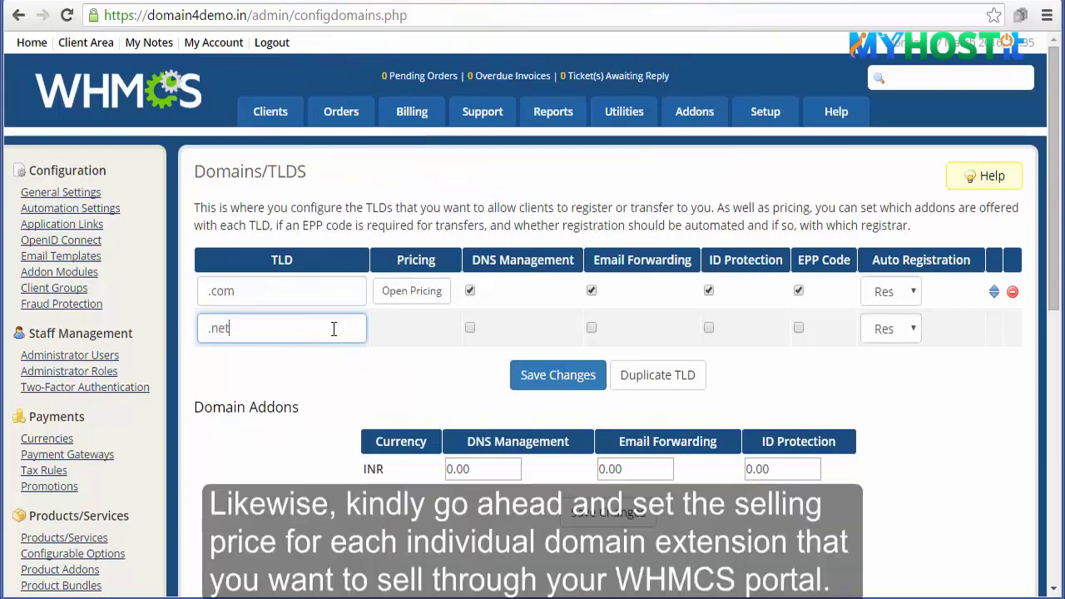
click(470, 329)
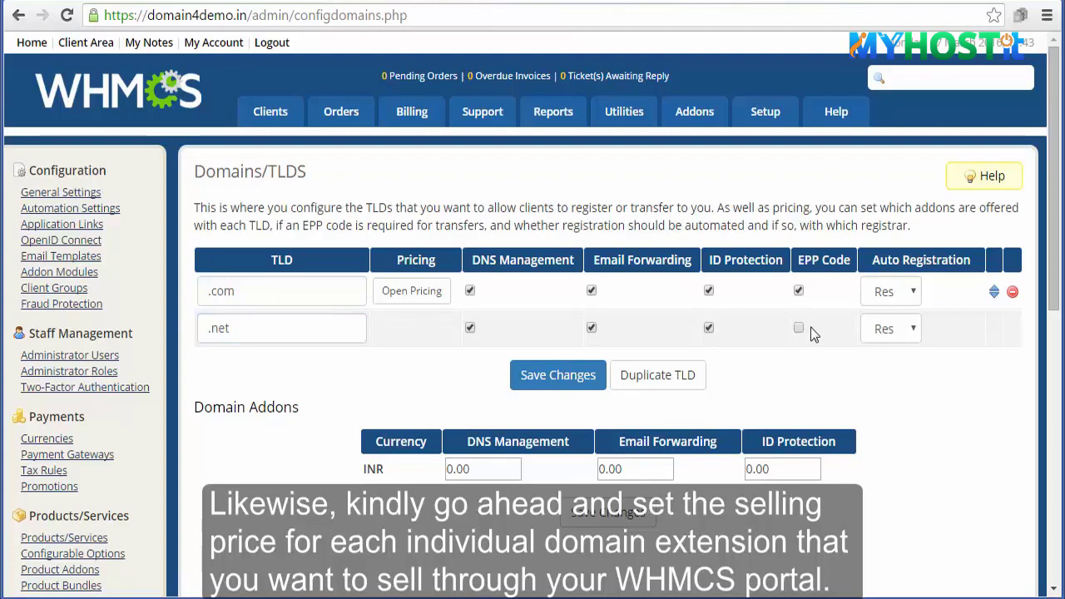
click(541, 375)
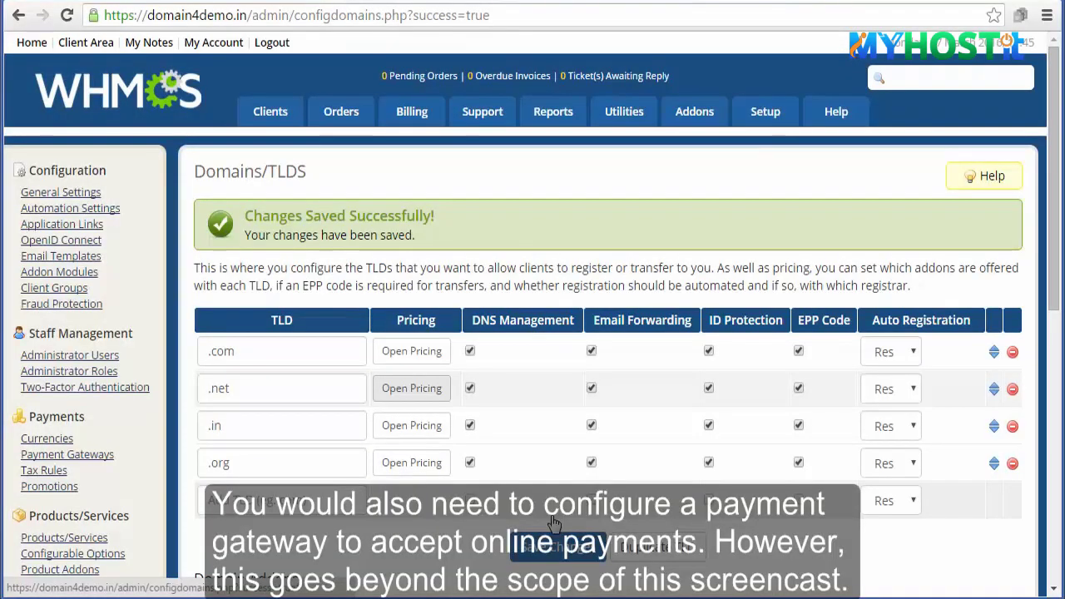
- Review All Payment Gateways and the active Mail In Payment gateway's settings
mouse_move(766, 122)
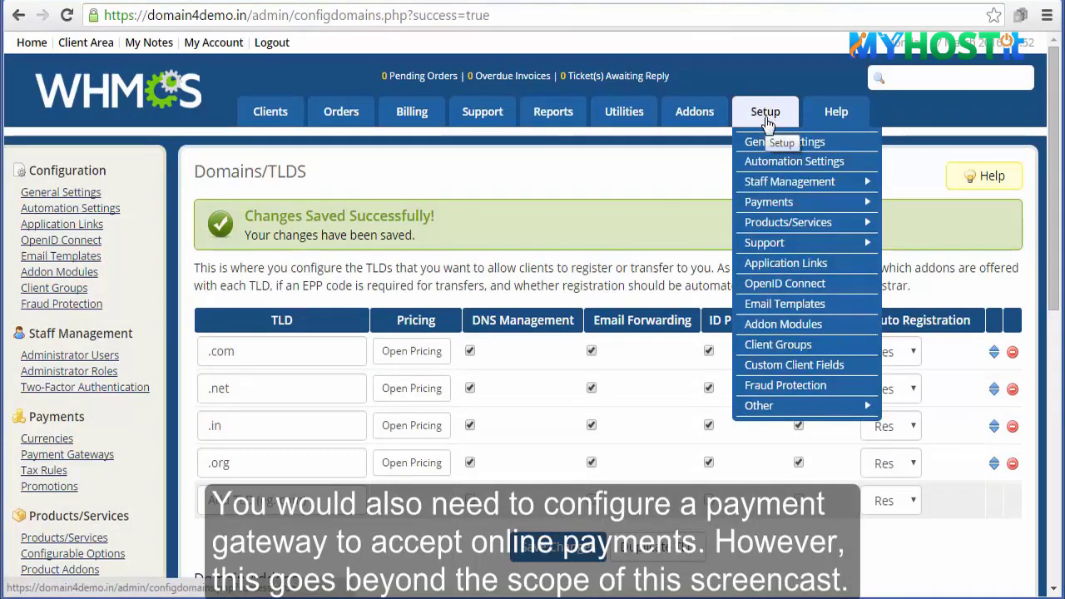
mouse_move(763, 205)
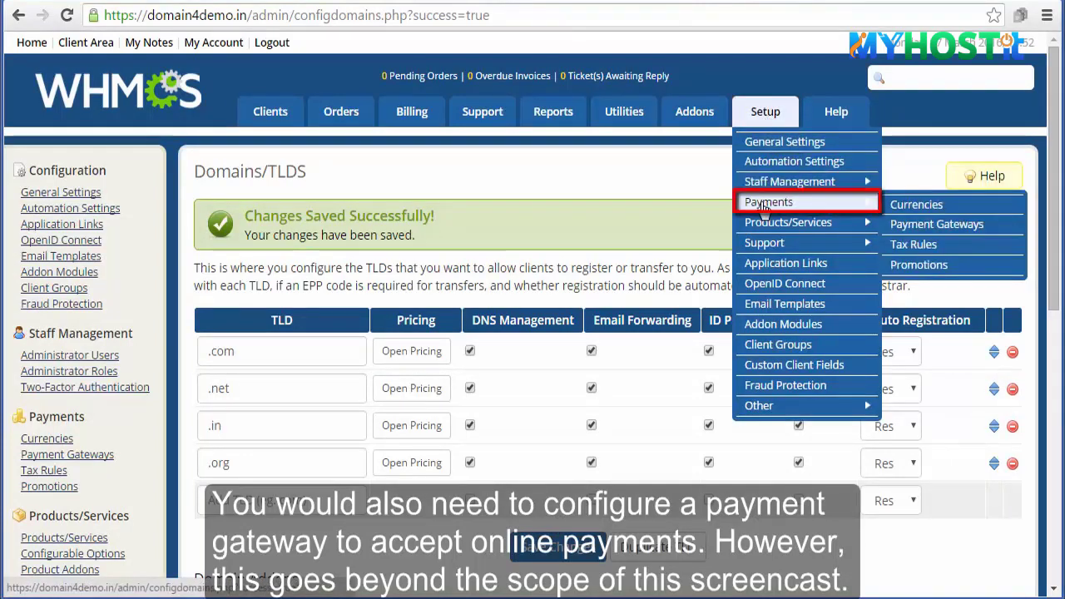
click(928, 225)
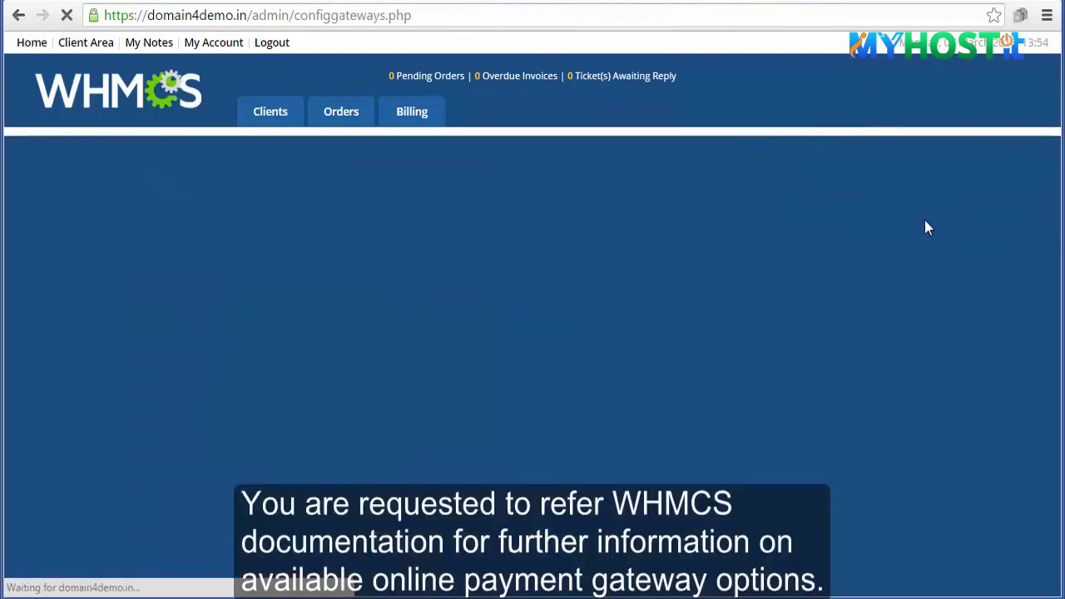
click(446, 223)
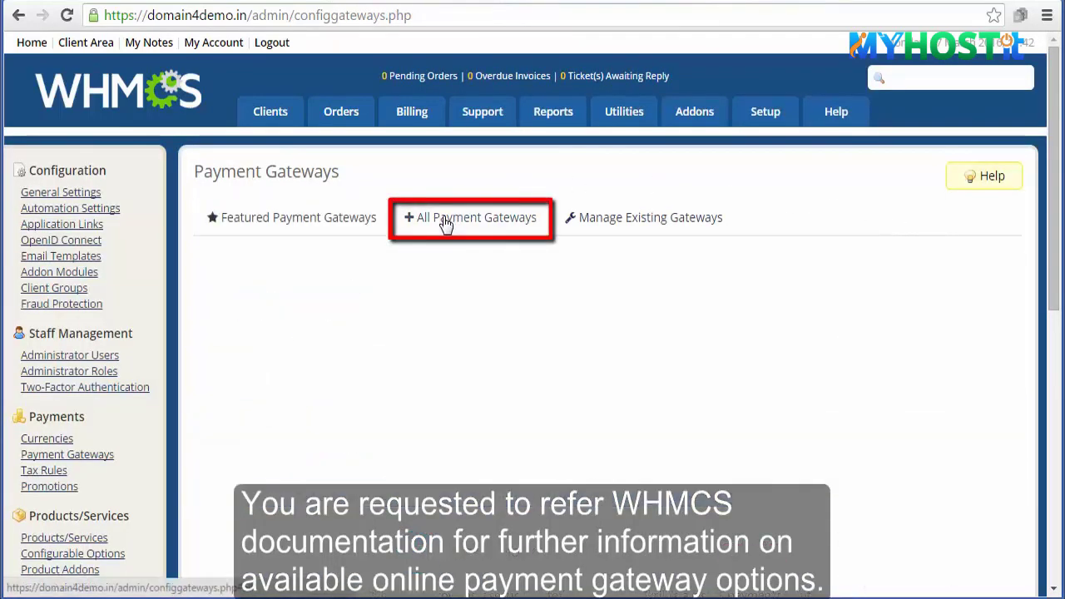
scroll(443, 223, down, 2)
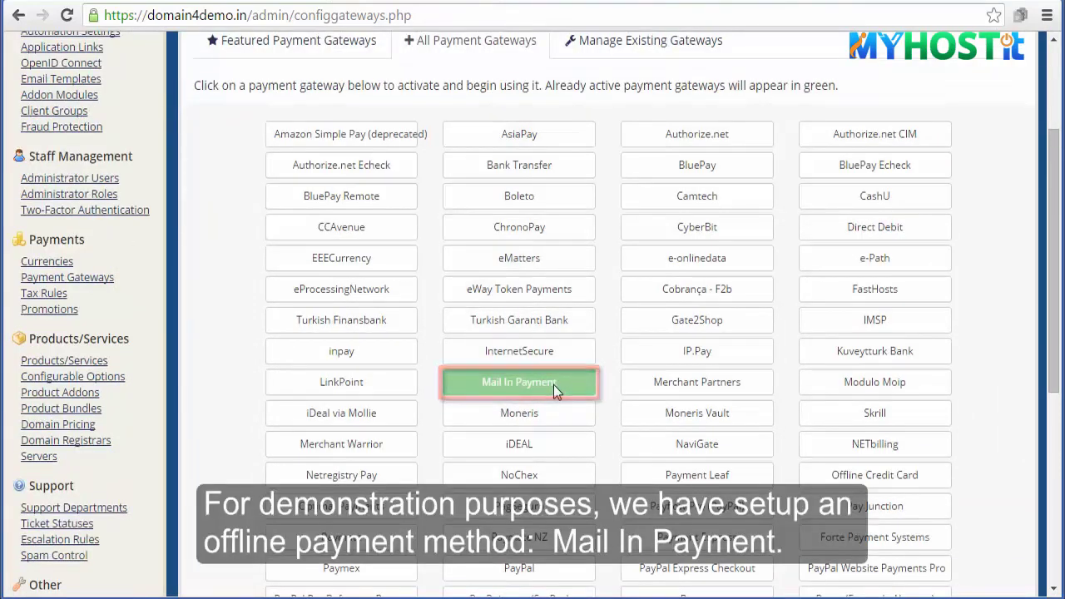
click(630, 42)
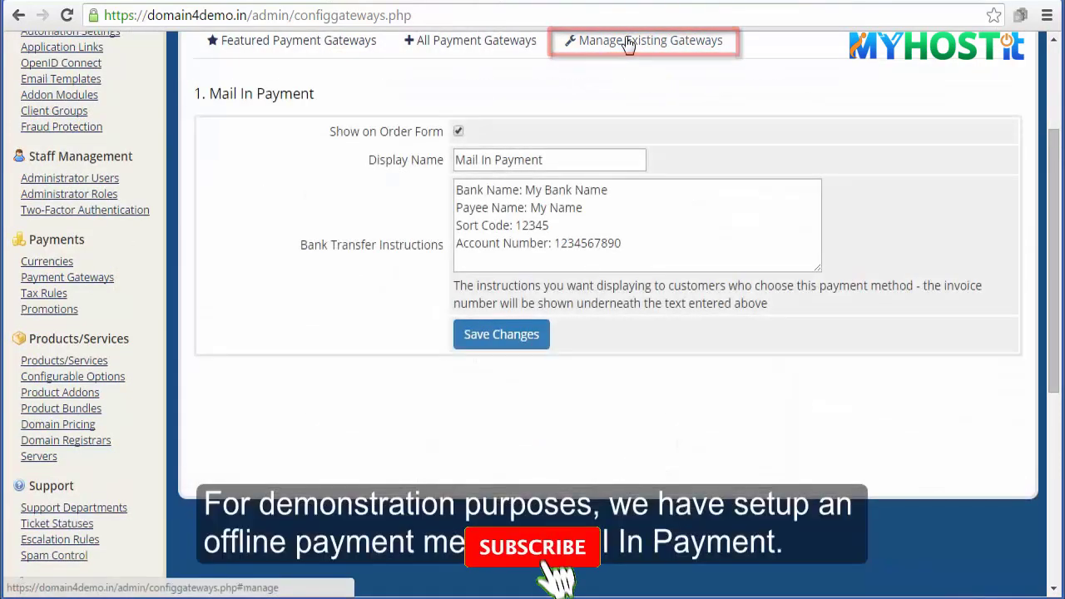
click(645, 240)
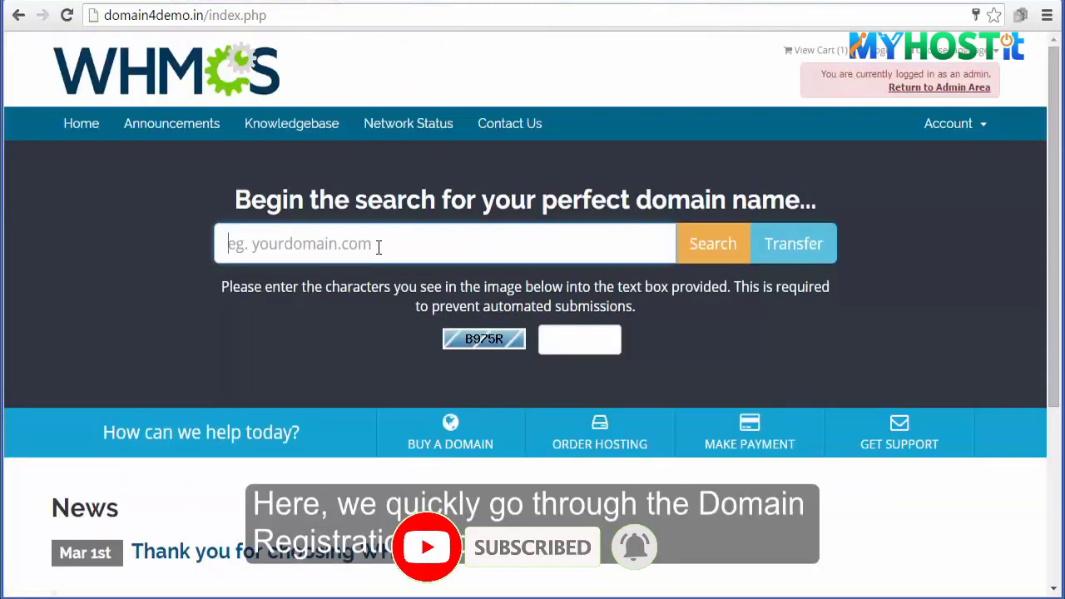
- Search whmcsdemodomain.com with the captcha code and proceed to checkout at Rs 900.00
click(378, 246)
text(whmcsdemod)
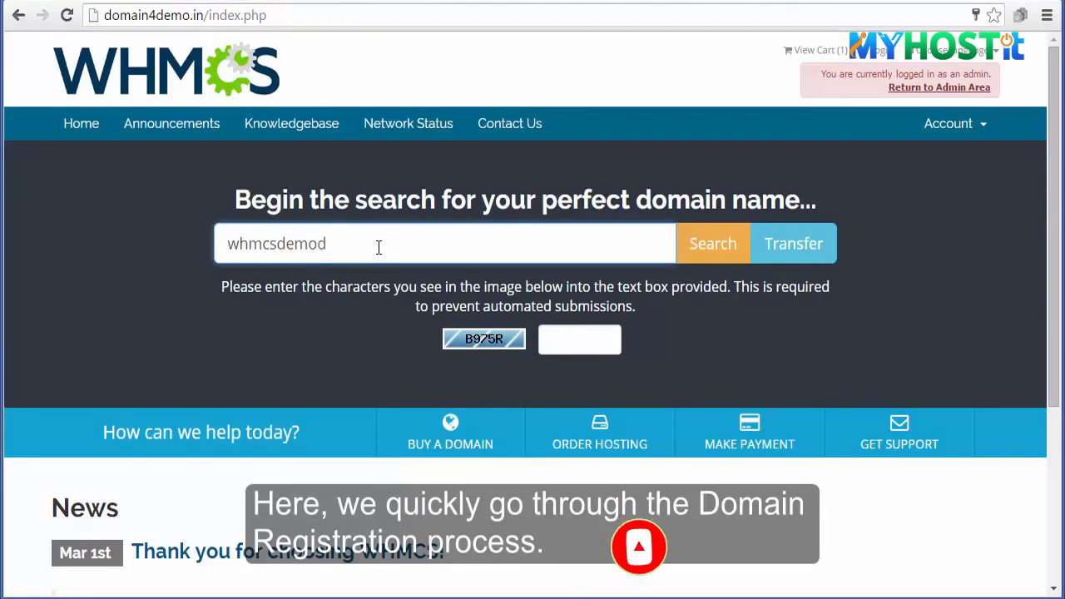
text(omain.n)
click(573, 349)
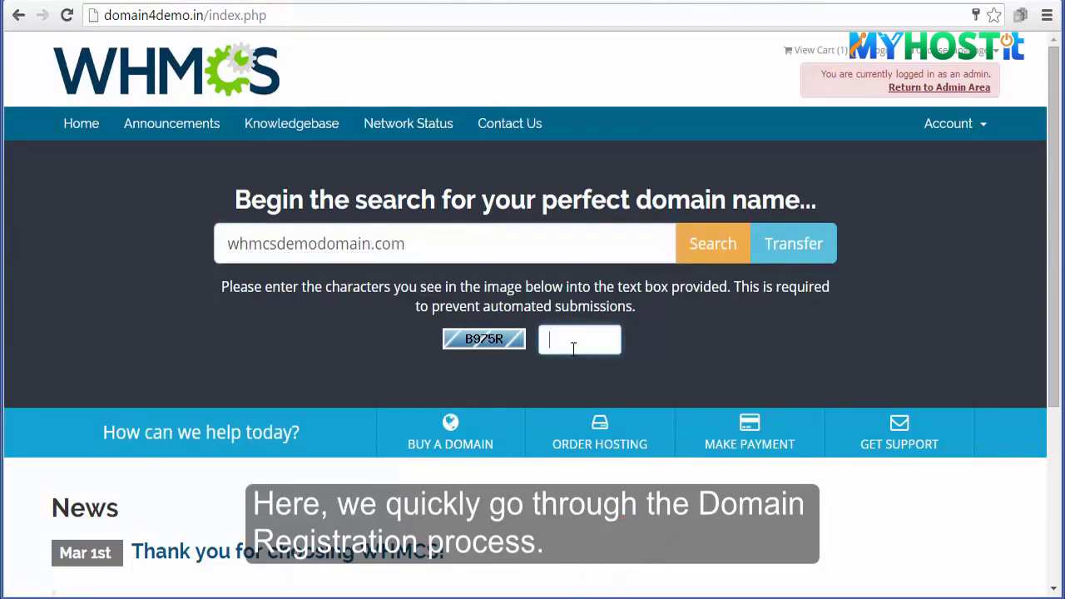
text(B975R)
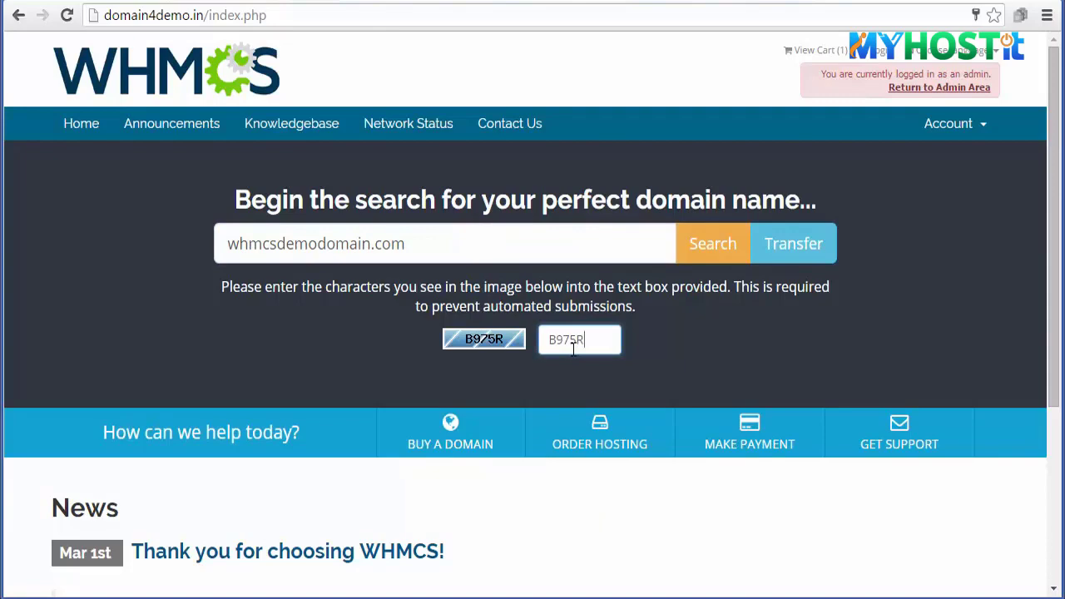
click(713, 243)
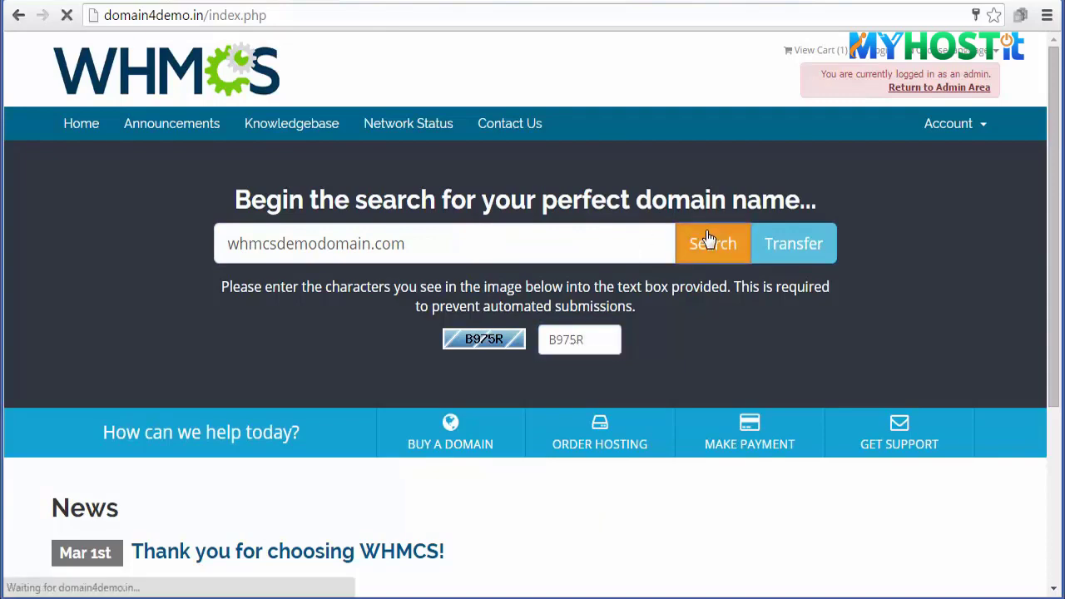
click(898, 558)
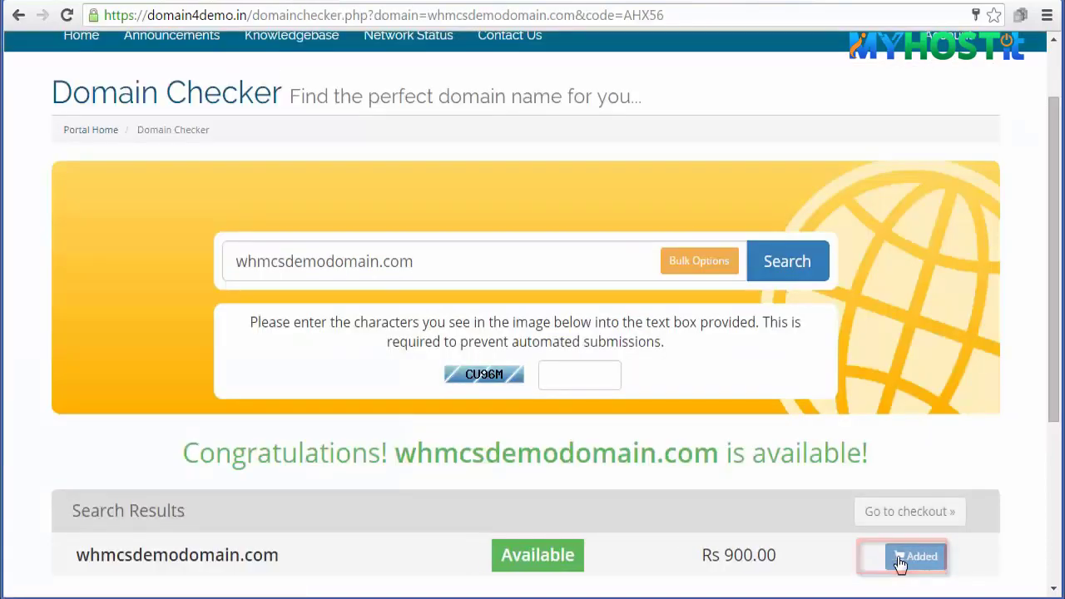
click(911, 512)
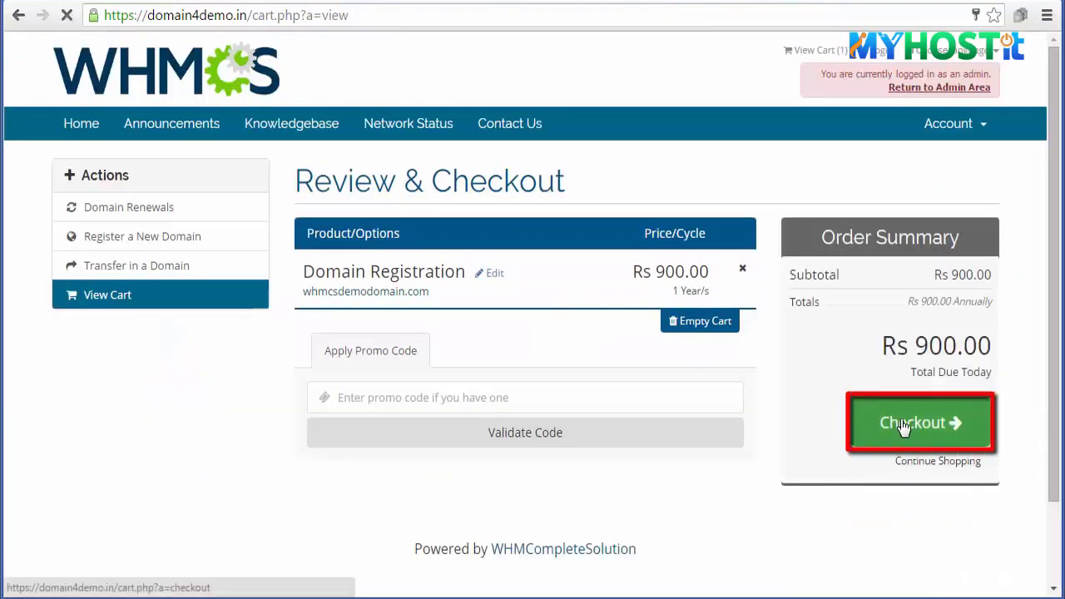
- Enter the customer's name, phone number, street address lines and city
click(905, 424)
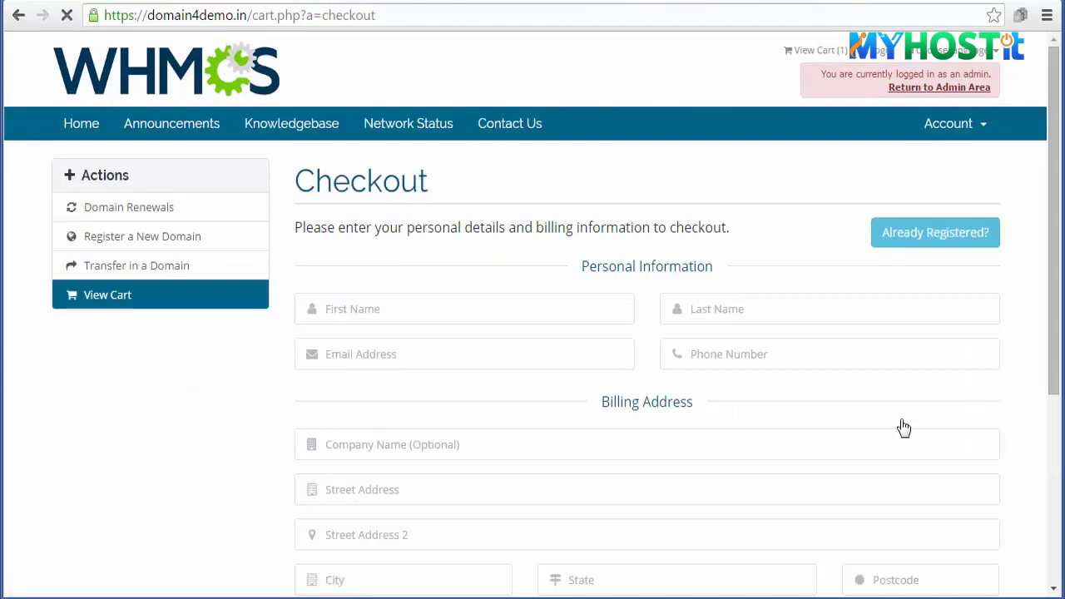
click(416, 298)
text(Demo)
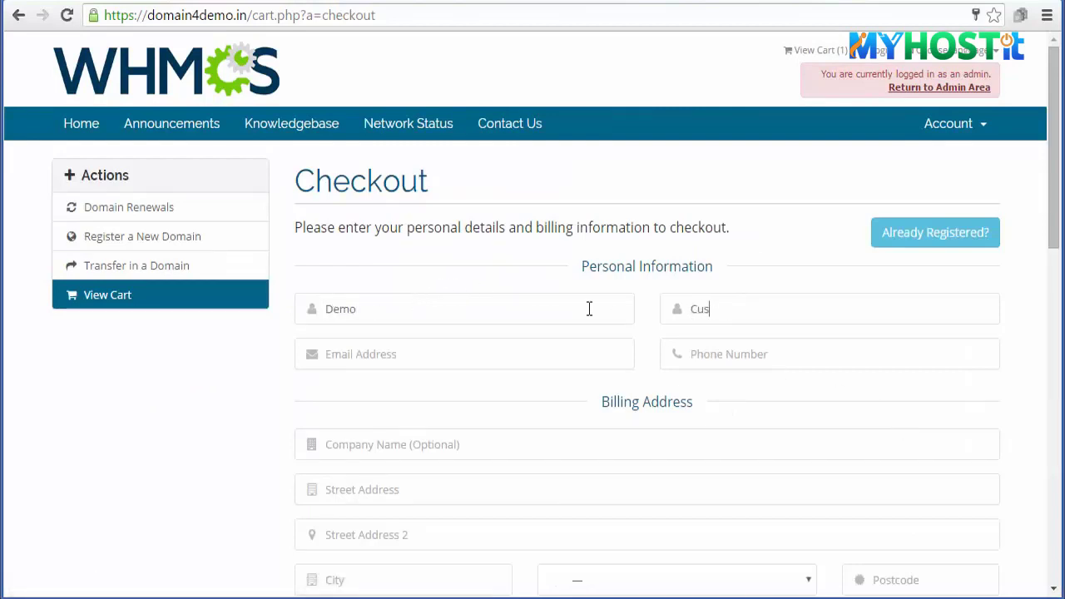
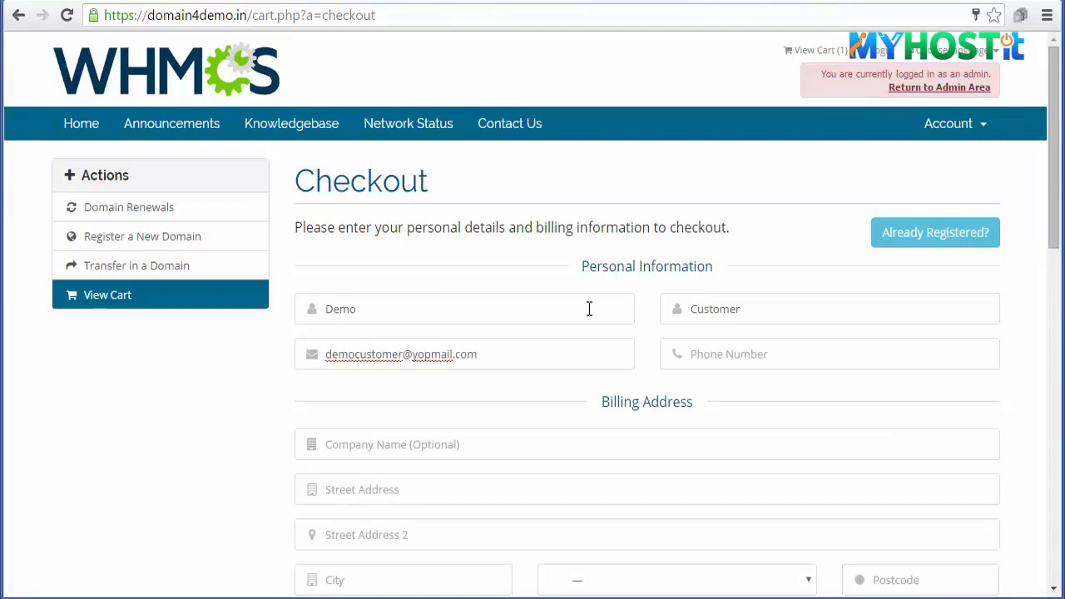
key(Tab)
text(1)
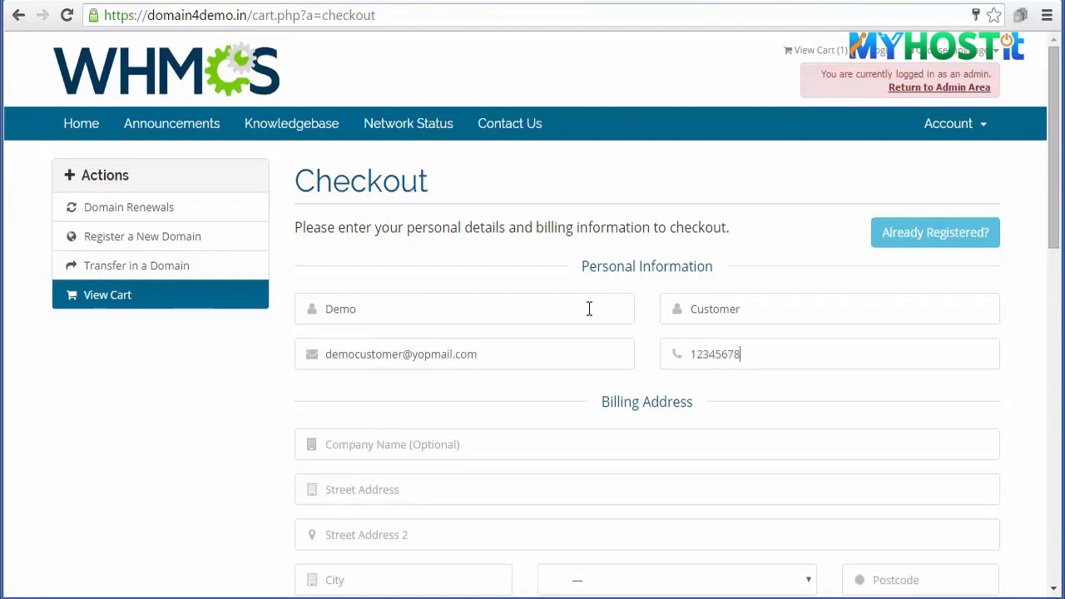
text(Demo)
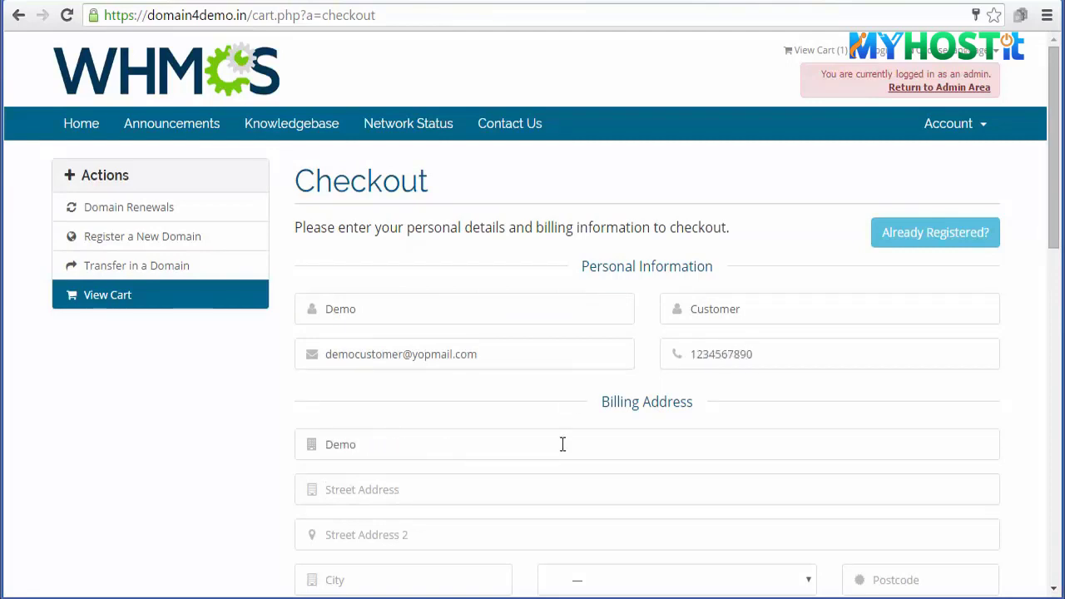
key(Tab)
text(Demo)
key(Tab)
text(Demo)
key(Tab)
text(Mumbai)
scroll(561, 445, down, 2)
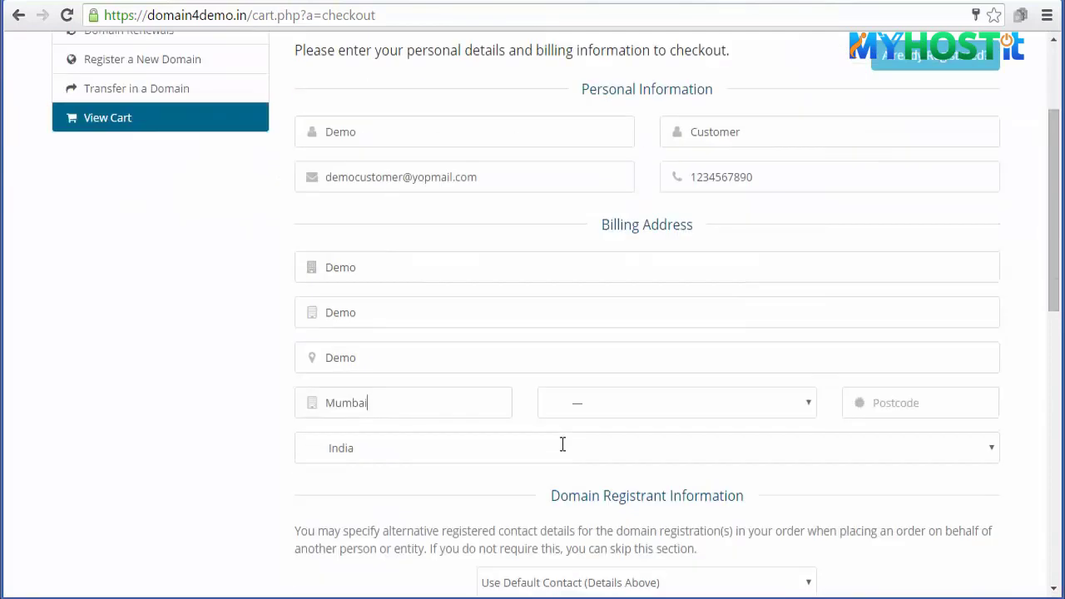
- Select the customer's state, enter the postcode and keep the default registrant contact
click(657, 400)
key(m)
key(Down)
key(Return)
click(920, 411)
text(123456)
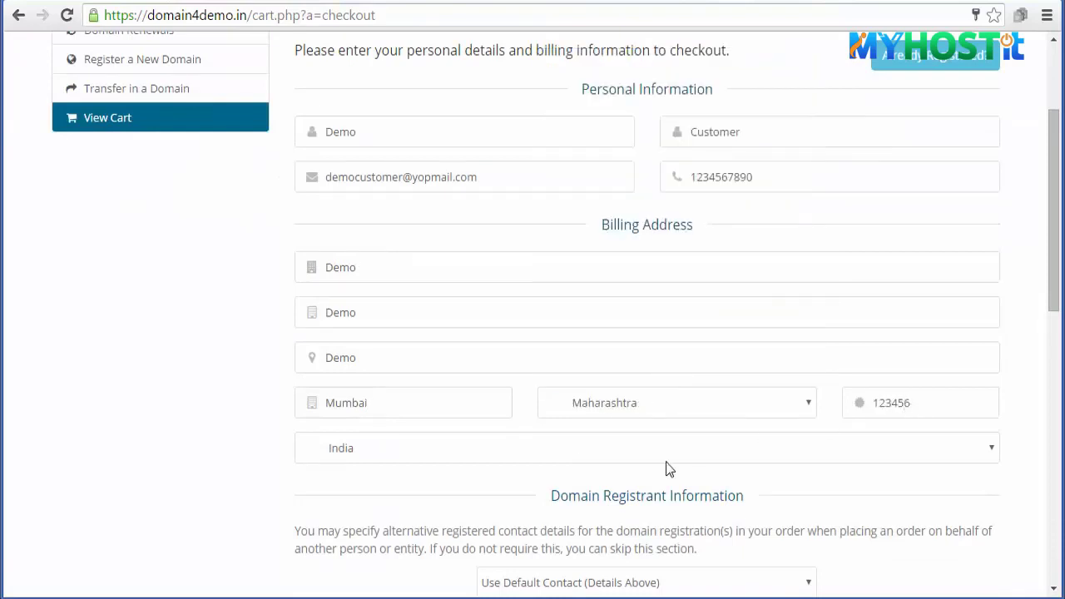
scroll(679, 433, down, 2)
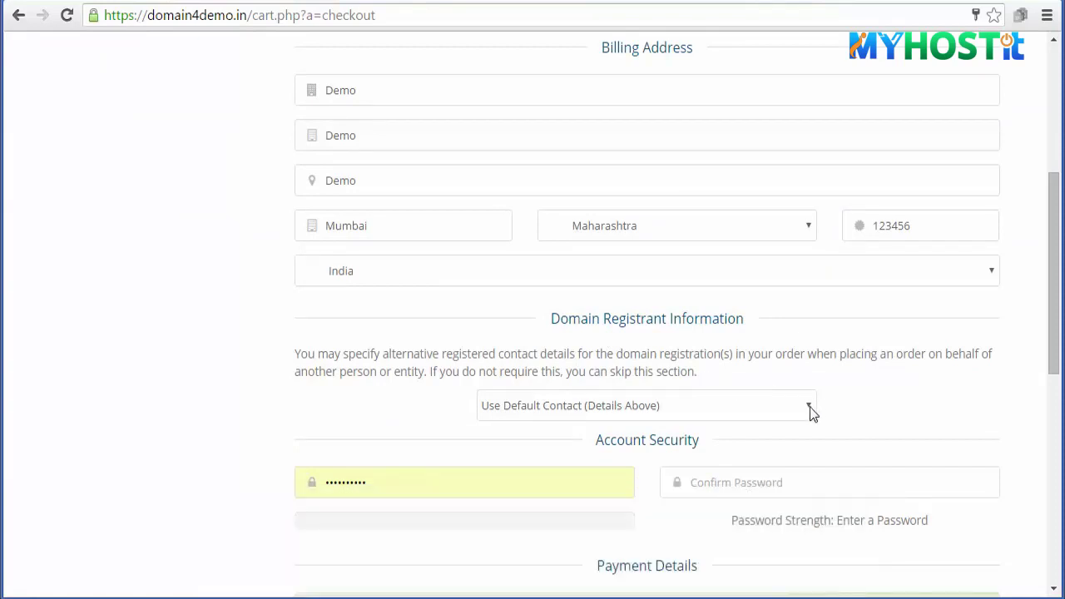
click(808, 409)
click(713, 426)
- Set and confirm the account password, then complete the order
double_click(317, 485)
text(••••••••••)
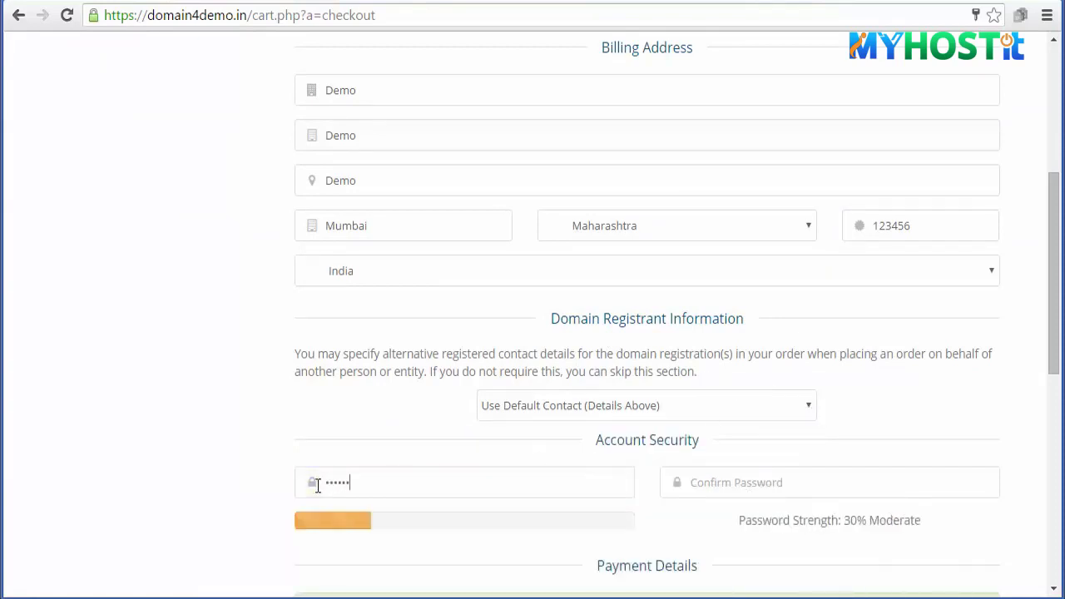
click(695, 481)
text(••••)
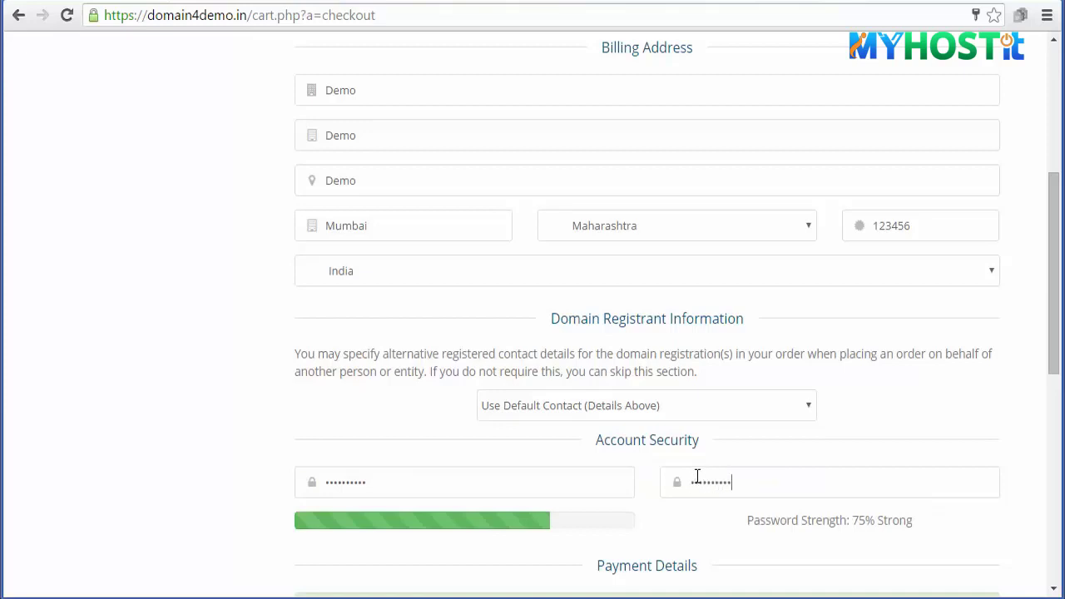
text(••)
scroll(697, 479, down, 3)
scroll(708, 435, down, 1)
click(642, 516)
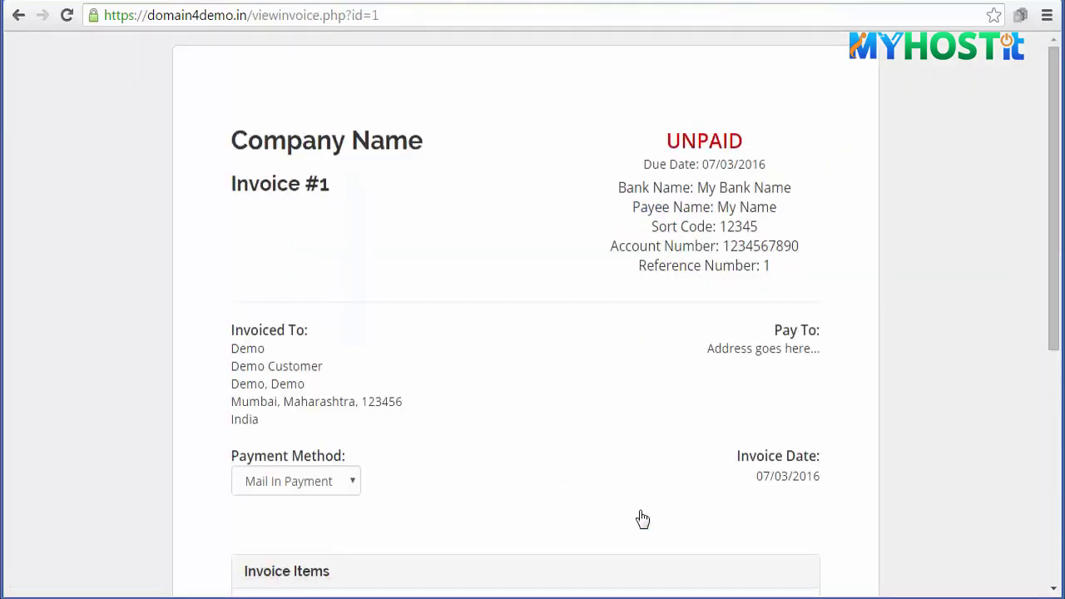
- Switch to the WHMCS admin area and open unpaid Invoice #1
scroll(837, 469, down, 5)
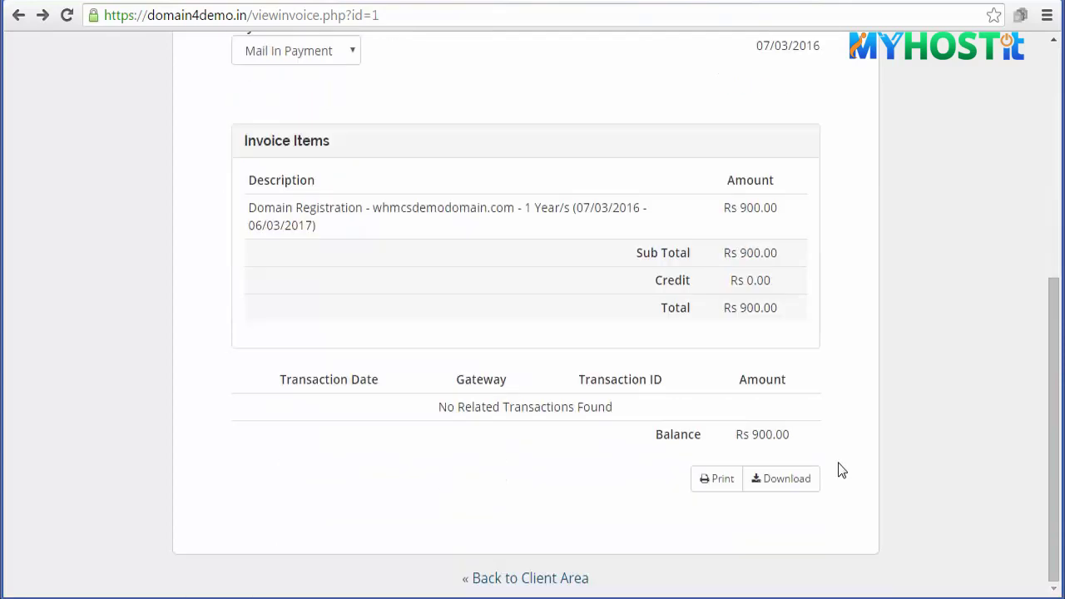
scroll(841, 470, up, 5)
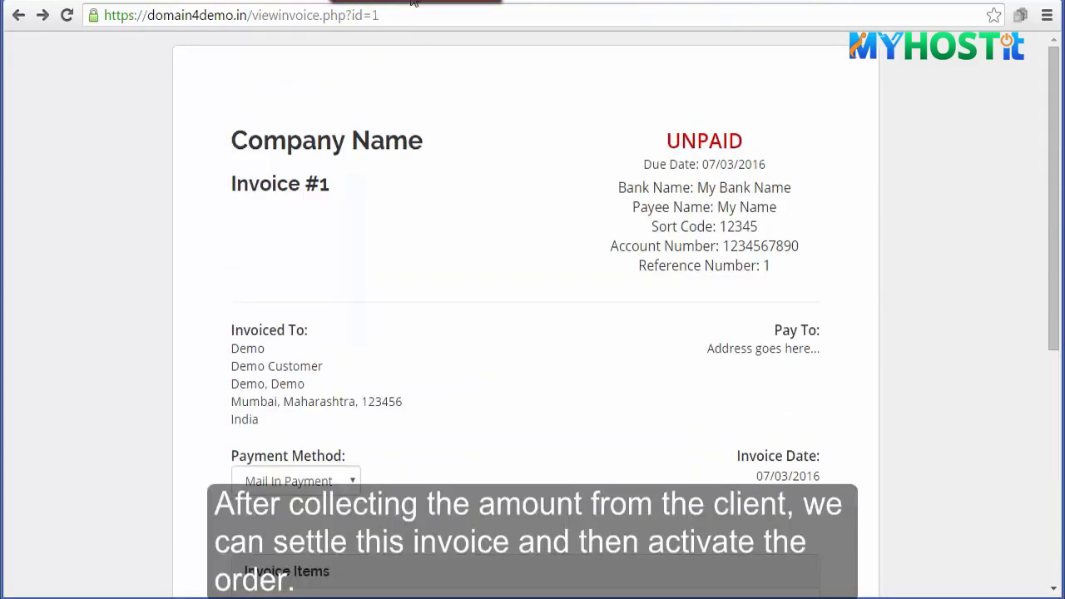
click(414, 3)
mouse_move(411, 112)
mouse_move(416, 161)
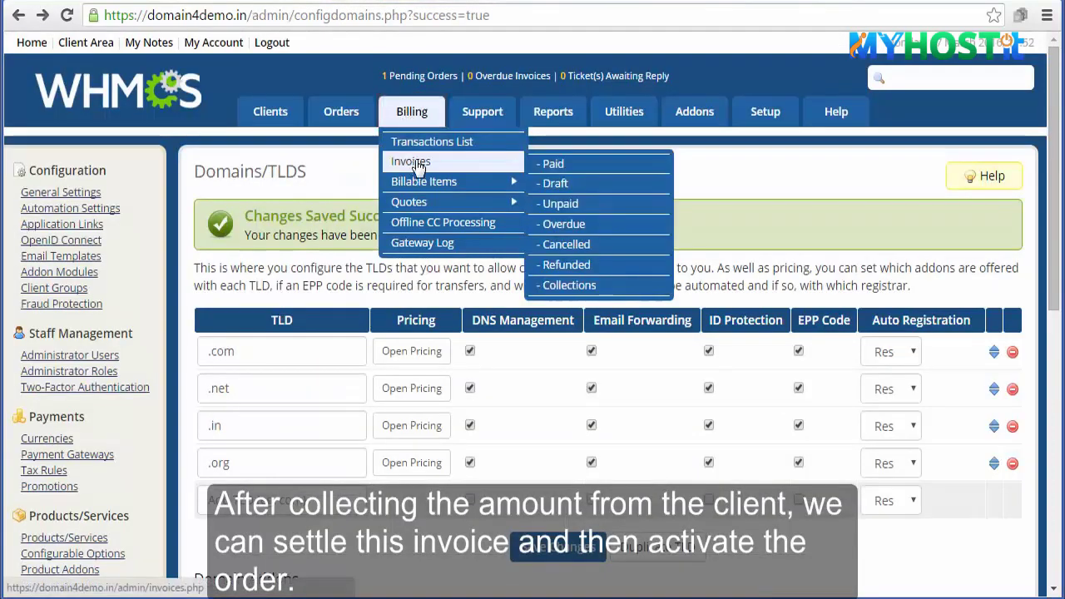
click(561, 204)
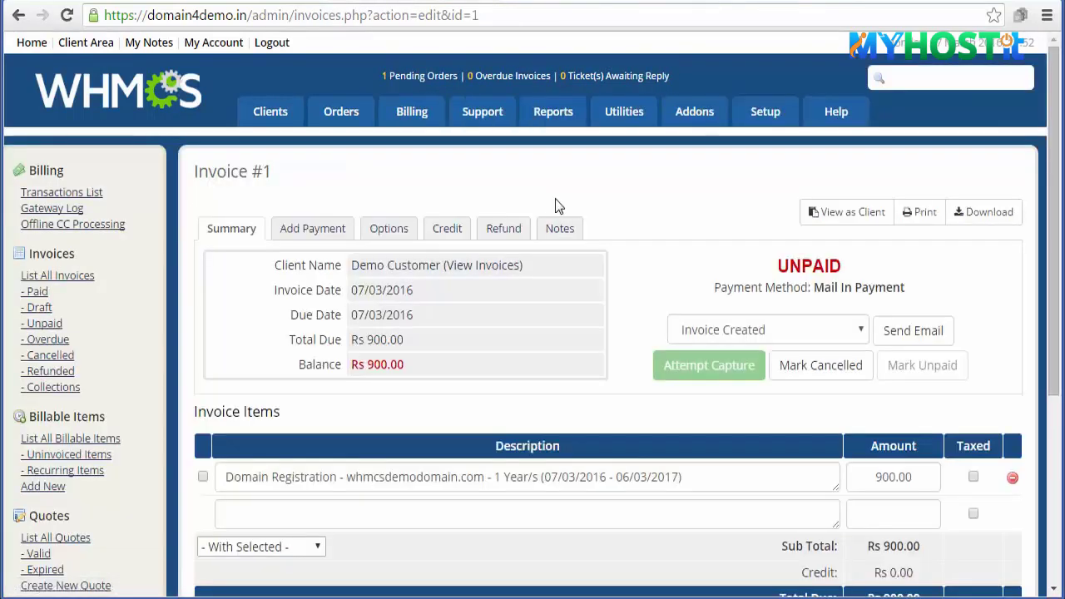
- Set Invoice #1's status to Paid in the Options tab and save
click(396, 230)
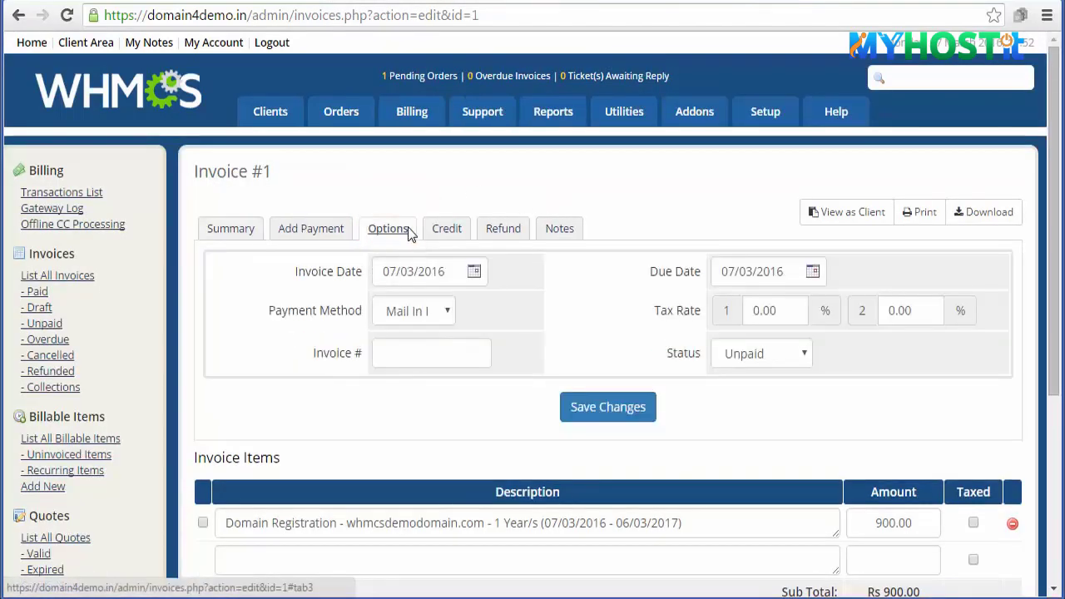
click(800, 354)
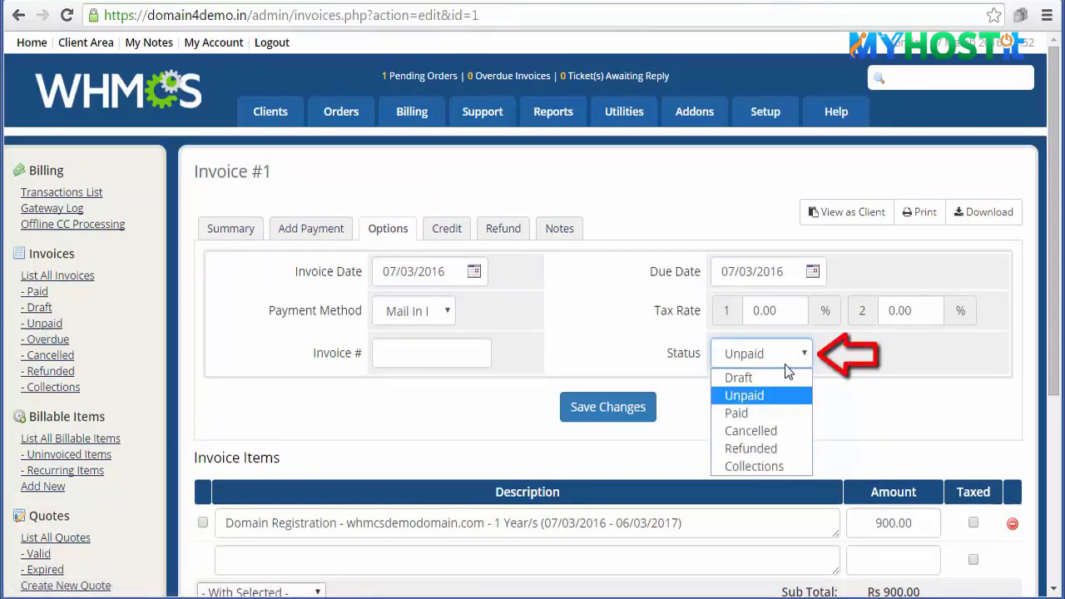
click(768, 414)
click(613, 408)
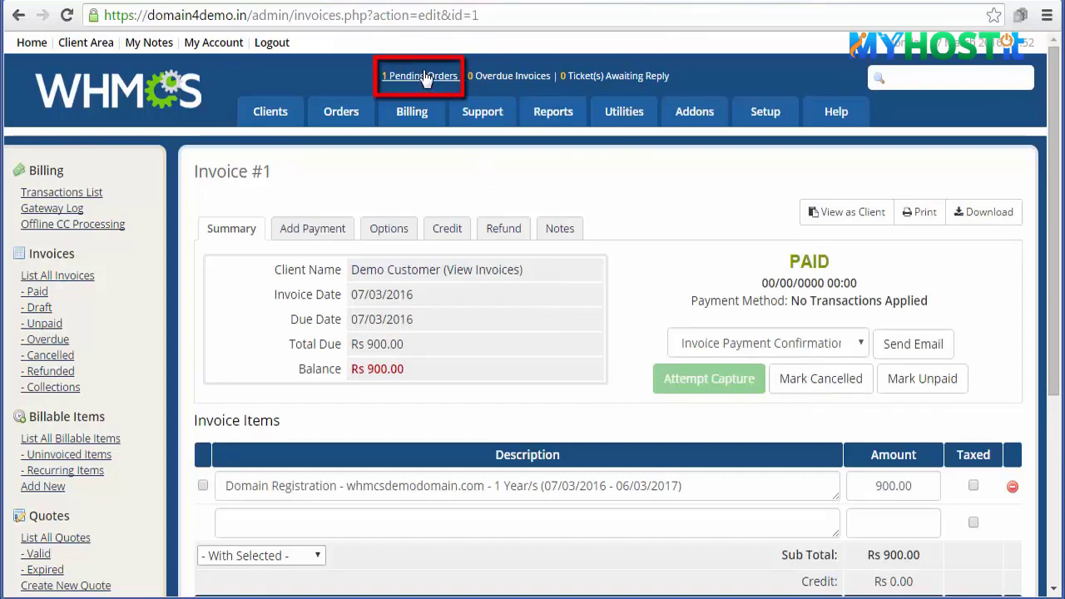
- Accept the pending whmcsdemodomain.com order with Resellerclub assigned as registrar
click(426, 76)
scroll(426, 78, down, 1)
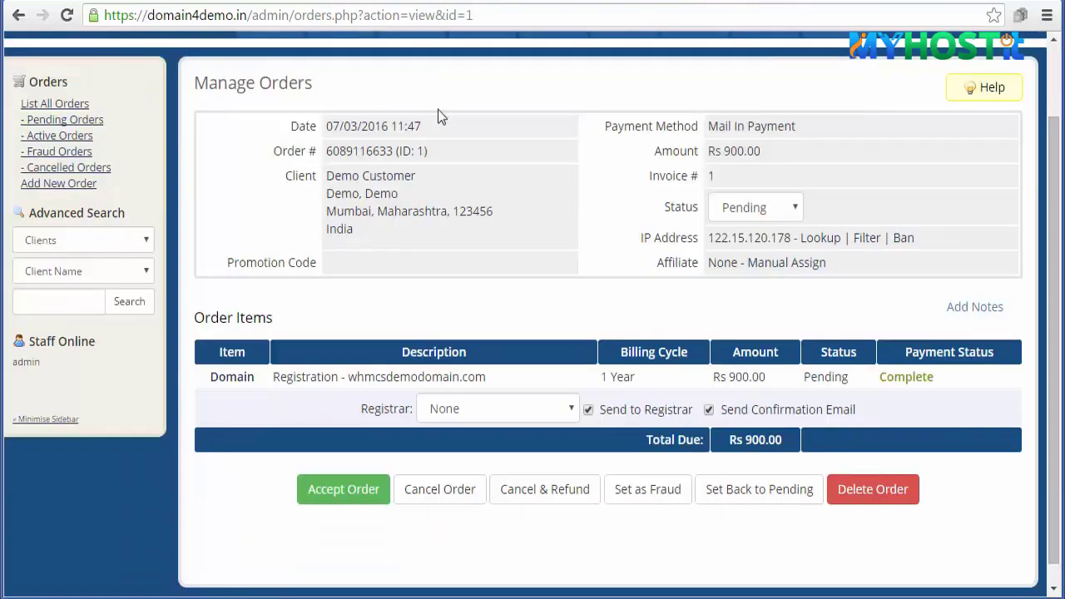
click(572, 409)
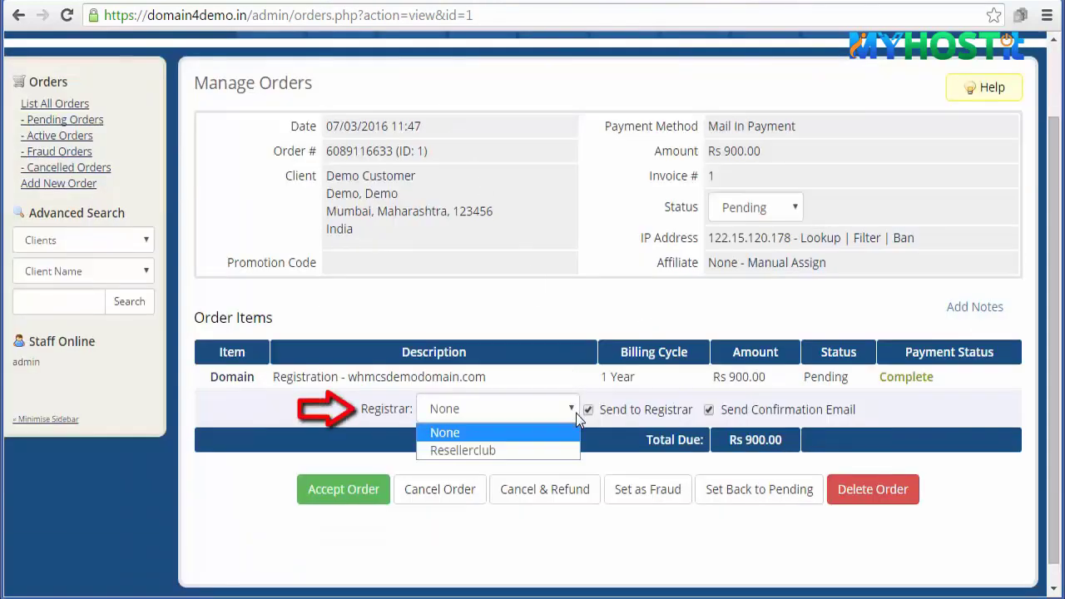
click(547, 450)
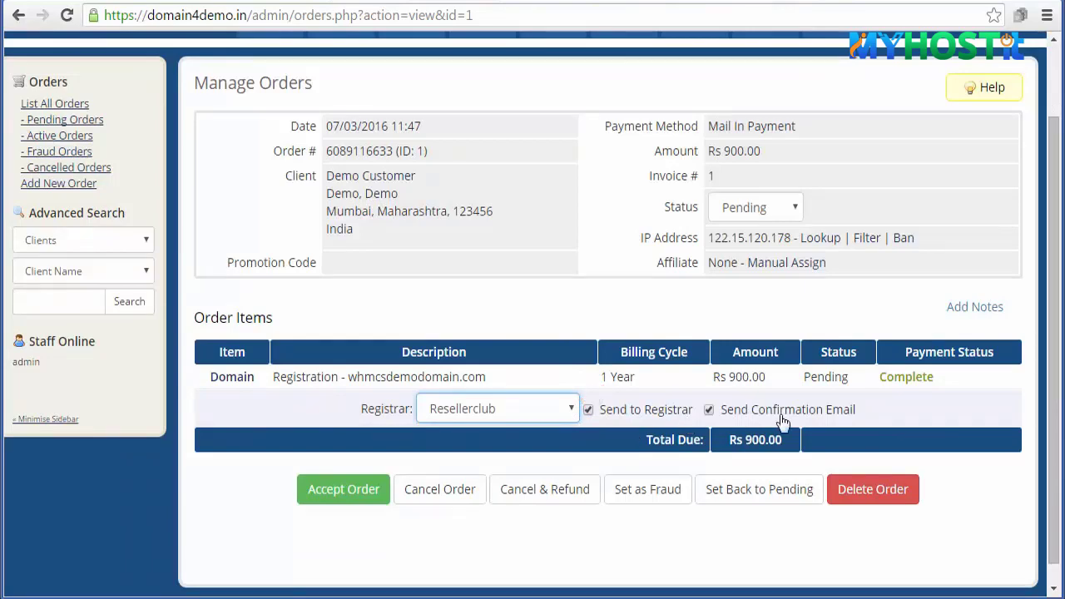
click(334, 489)
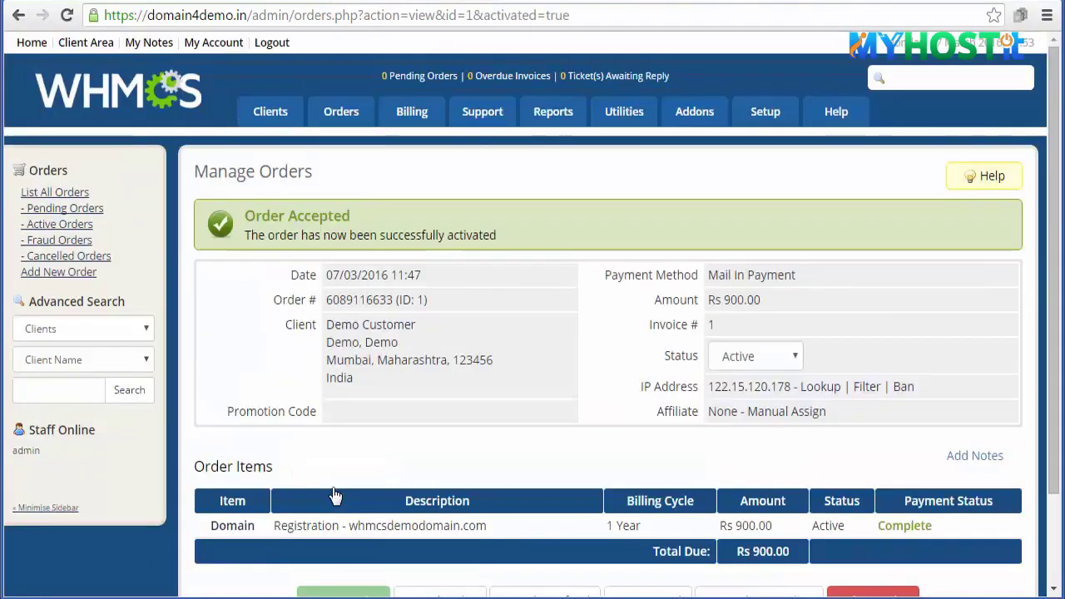
scroll(335, 496, down, 1)
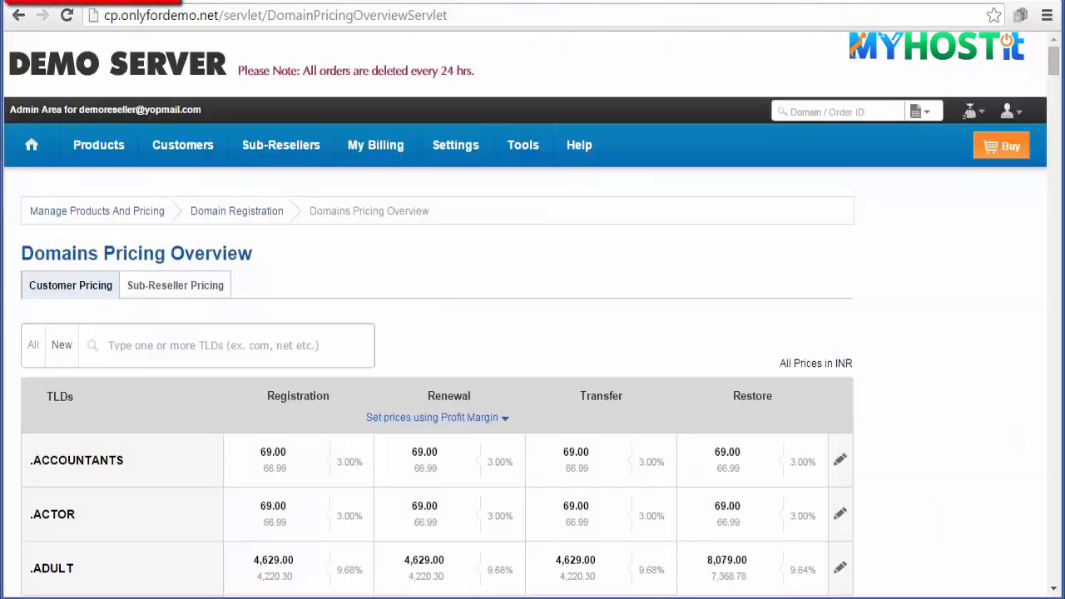
- List all ResellerClub orders and open the whmcsdemodomain.com order details
mouse_move(87, 154)
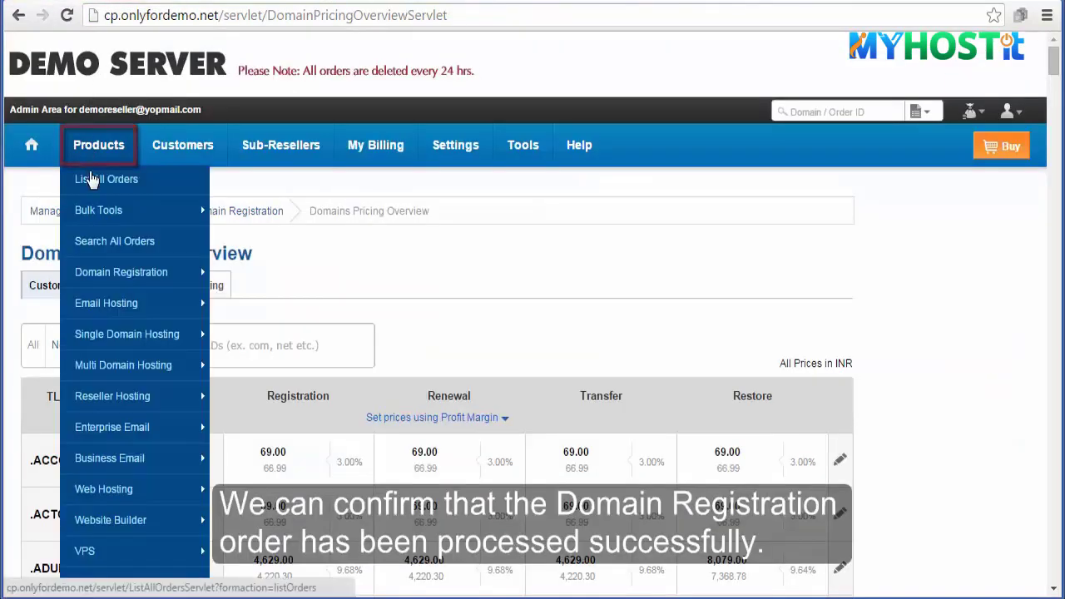
click(90, 180)
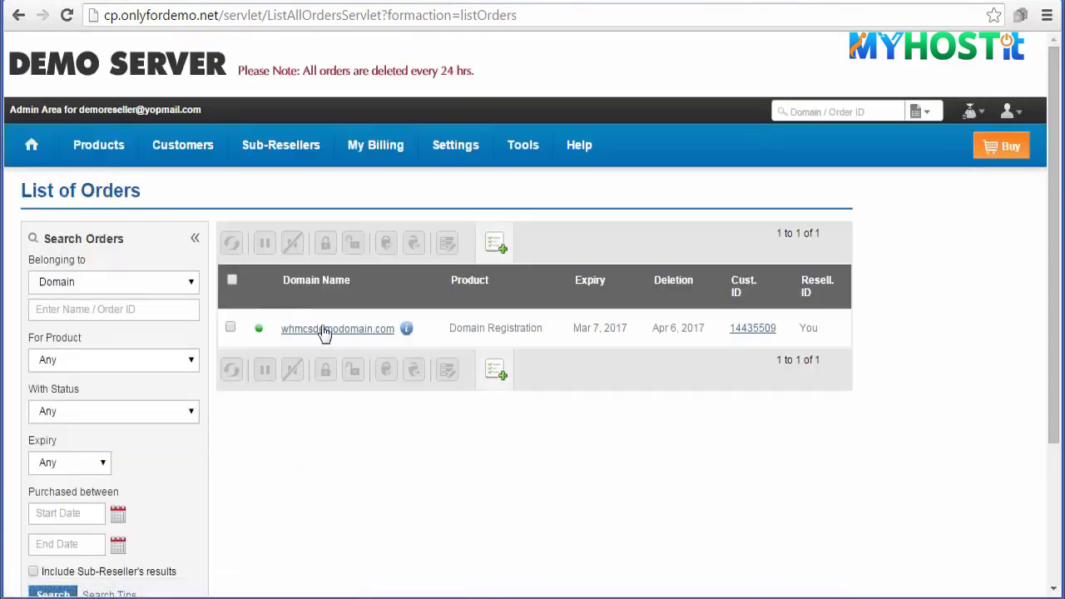
click(325, 330)
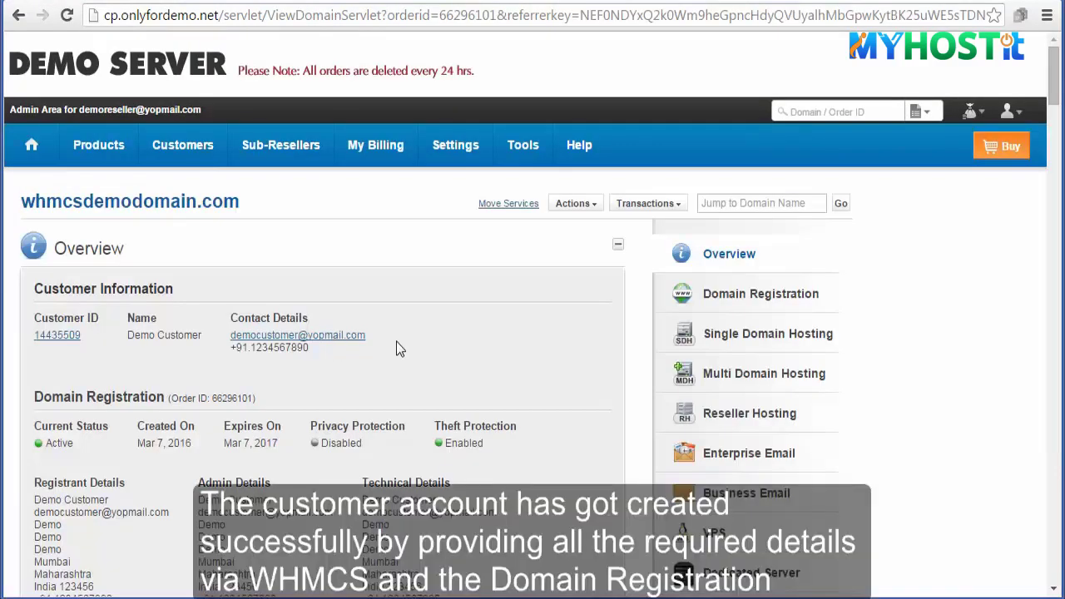